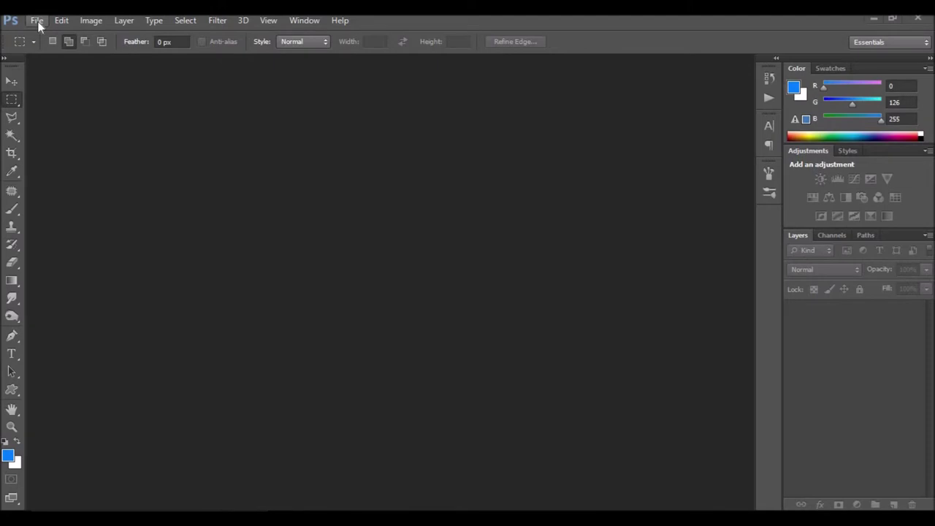
Open 1.jpg from the 'oil paint effect new' folder as the Background layer.
click(38, 24)
click(44, 47)
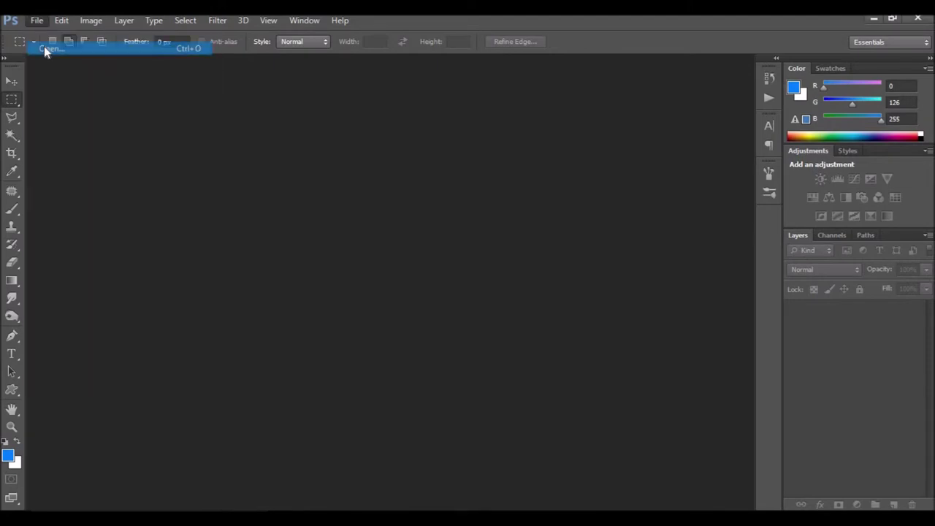
mouse_move(641, 160)
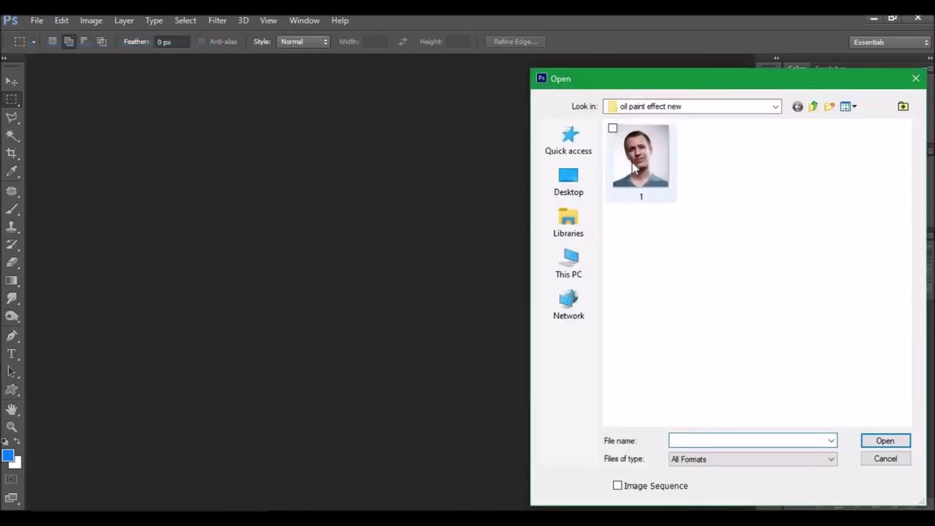
click(632, 168)
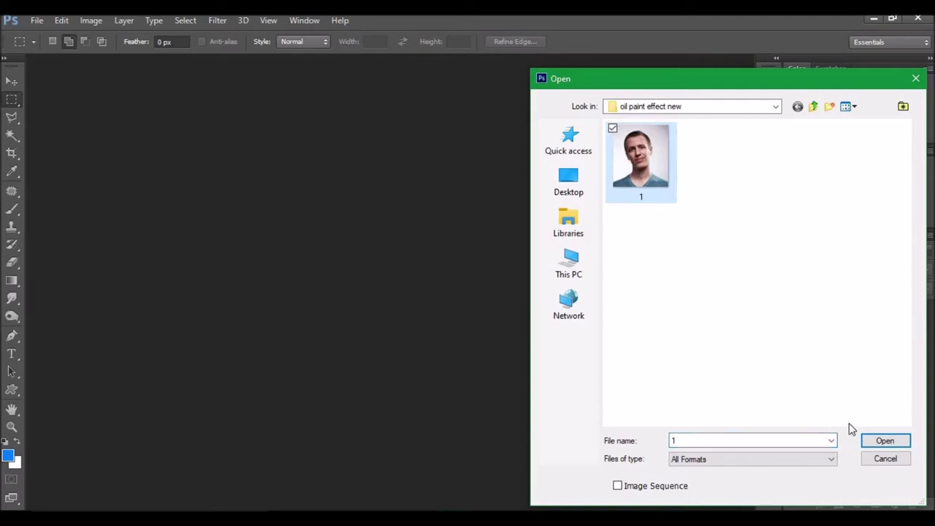
click(884, 442)
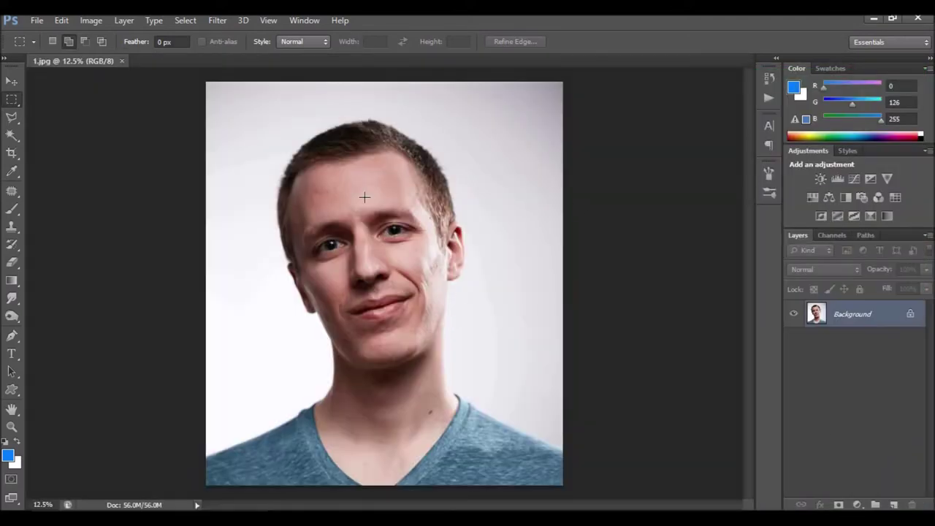
right_click(897, 316)
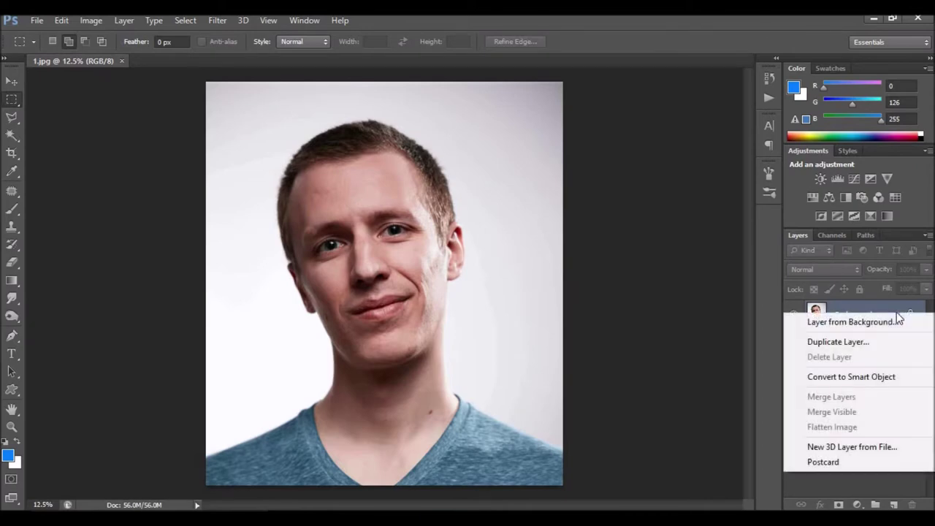
Duplicate the Background layer and lift the copy's shadows by 35% with Shadows/Highlights.
click(836, 344)
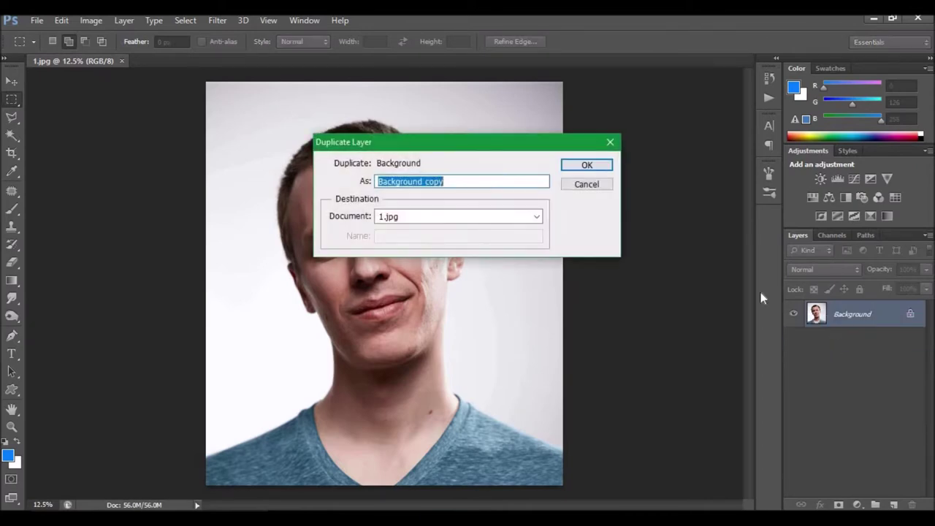
click(582, 165)
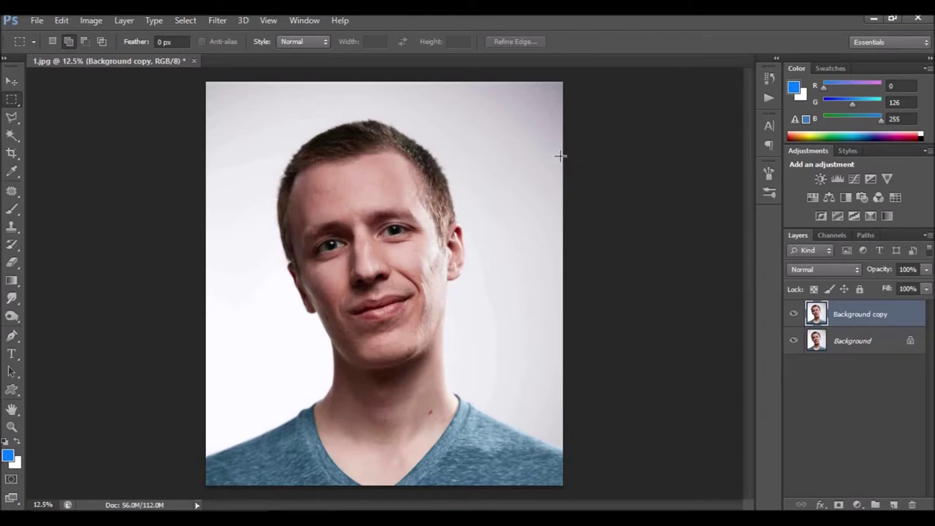
click(82, 21)
mouse_move(111, 56)
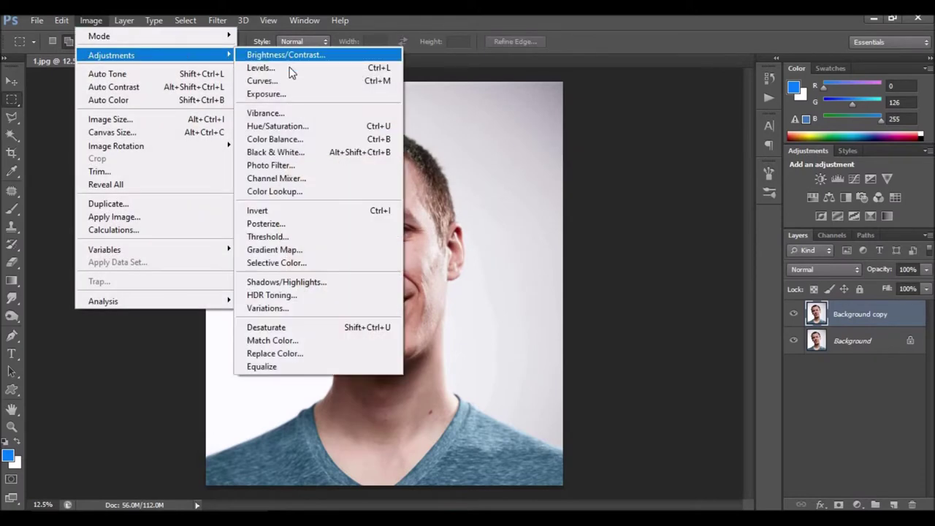
click(288, 284)
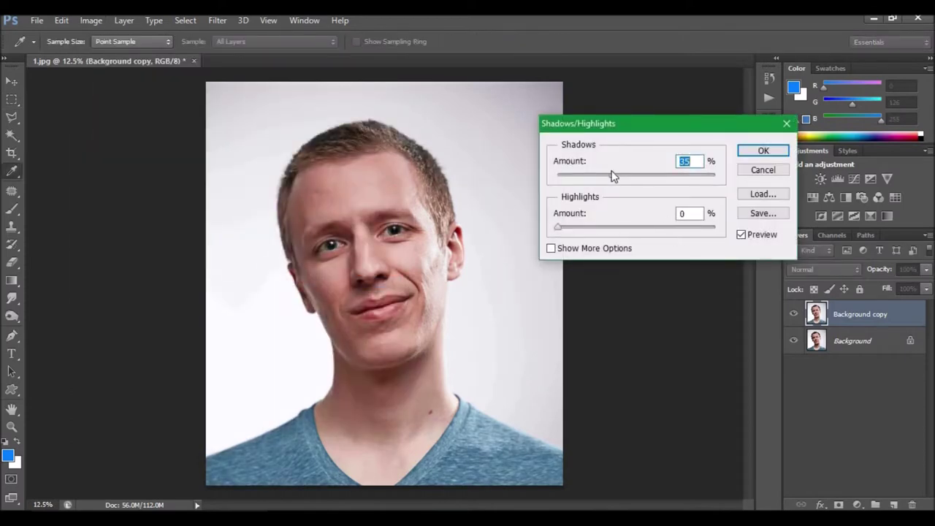
click(763, 151)
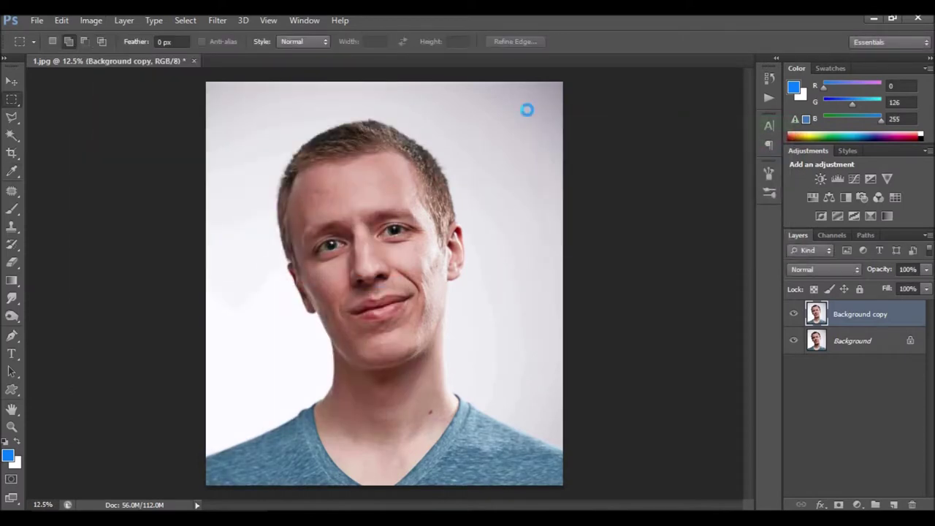
Apply Levels to Background copy with white input 254 and midtones 1.02.
click(92, 20)
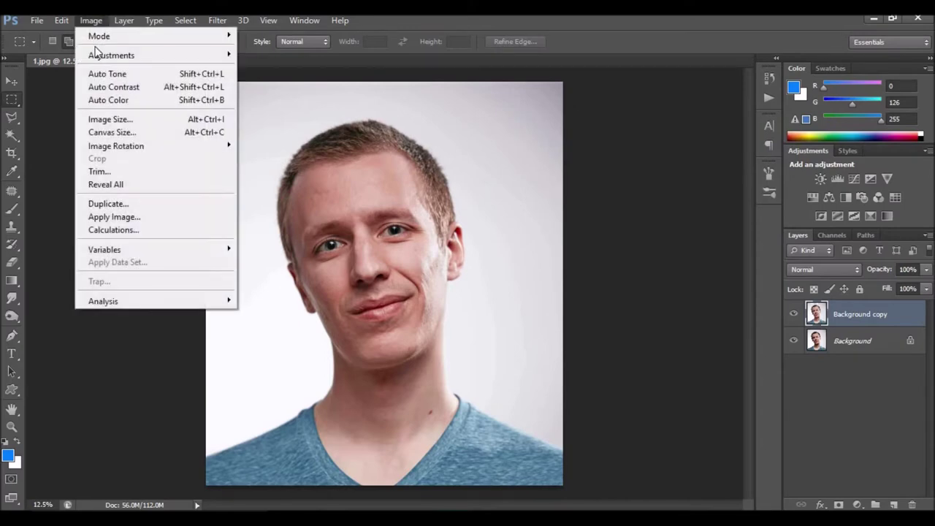
mouse_move(111, 55)
click(256, 66)
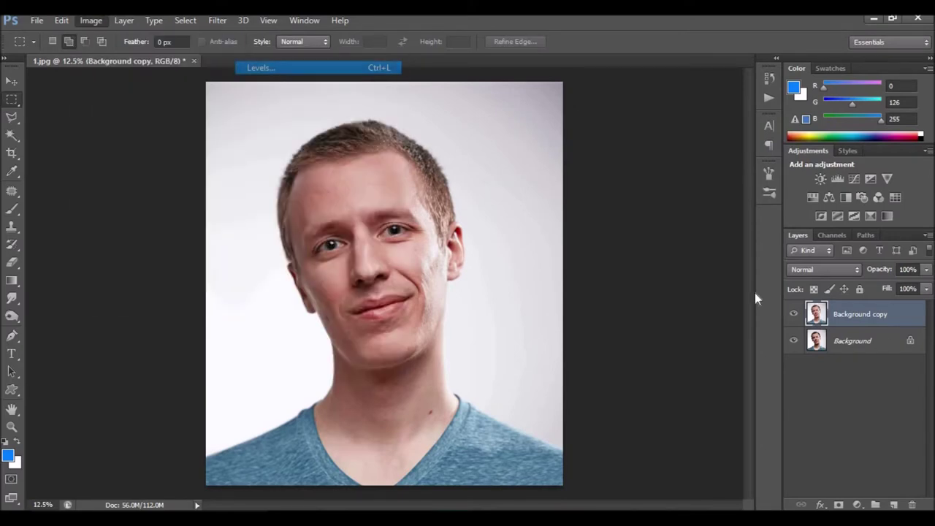
drag(805, 237, 804, 239)
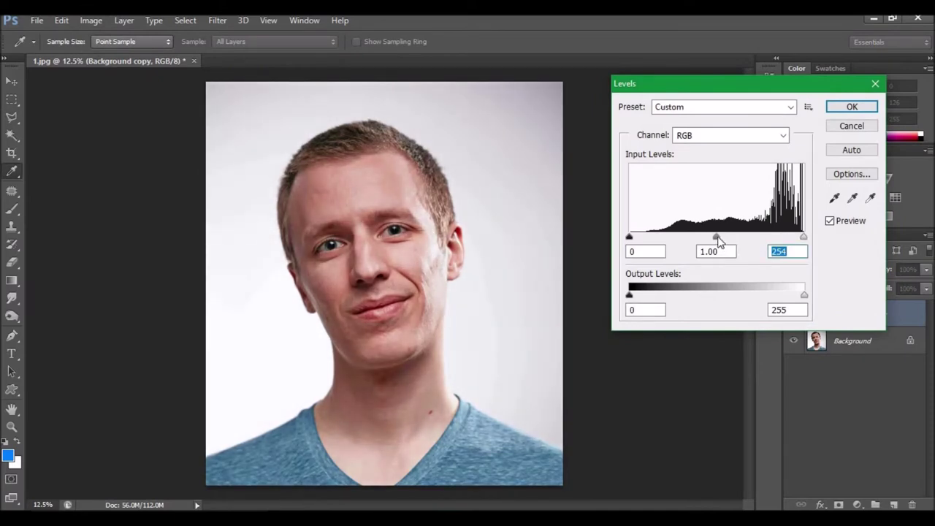
drag(714, 239, 713, 238)
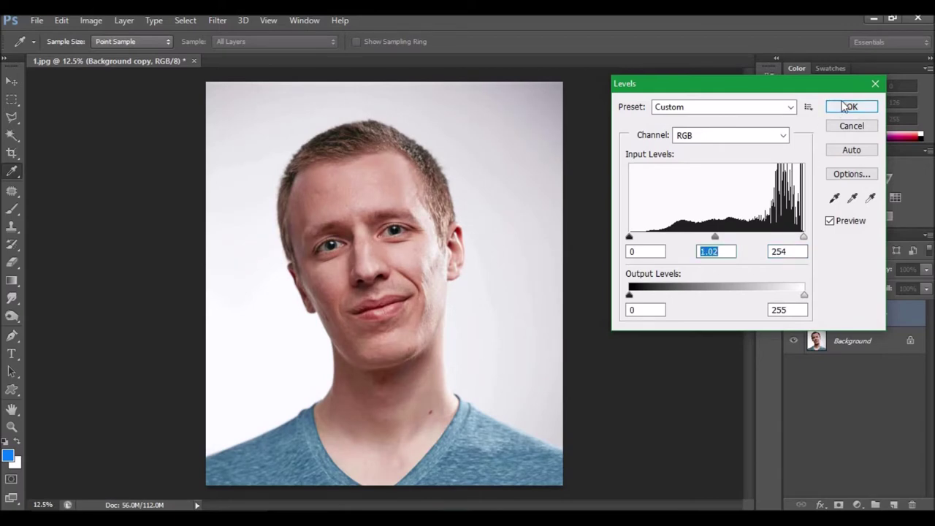
click(851, 107)
key(m)
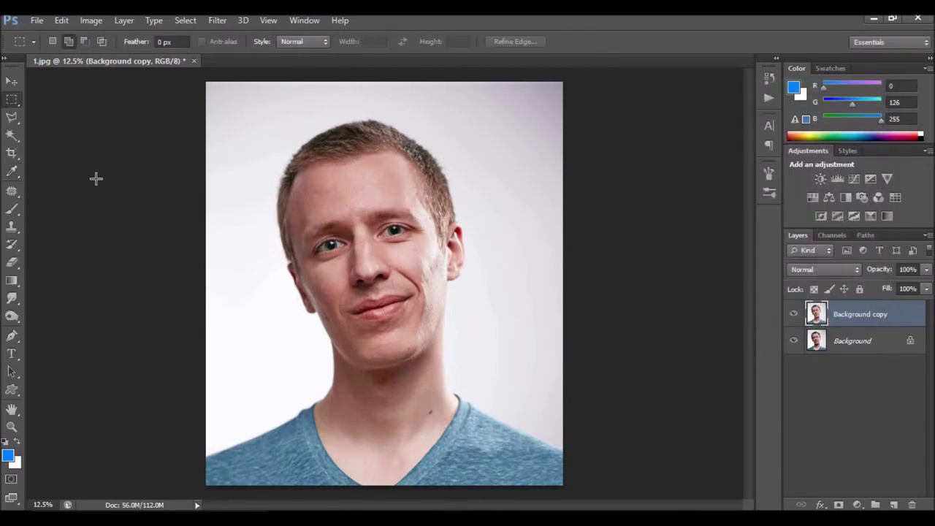
Duplicate Background copy and run High Pass at a 3-pixel radius on the new copy.
right_click(893, 322)
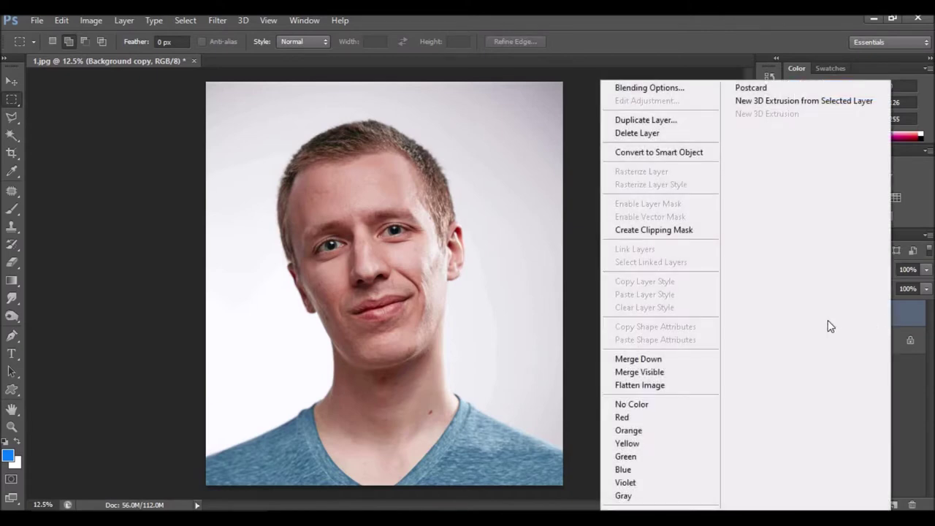
click(653, 119)
click(589, 162)
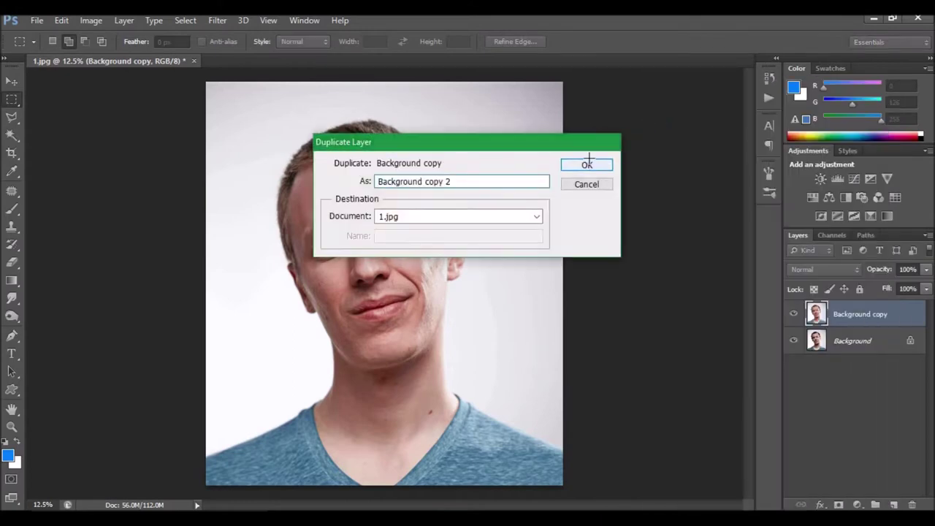
click(217, 22)
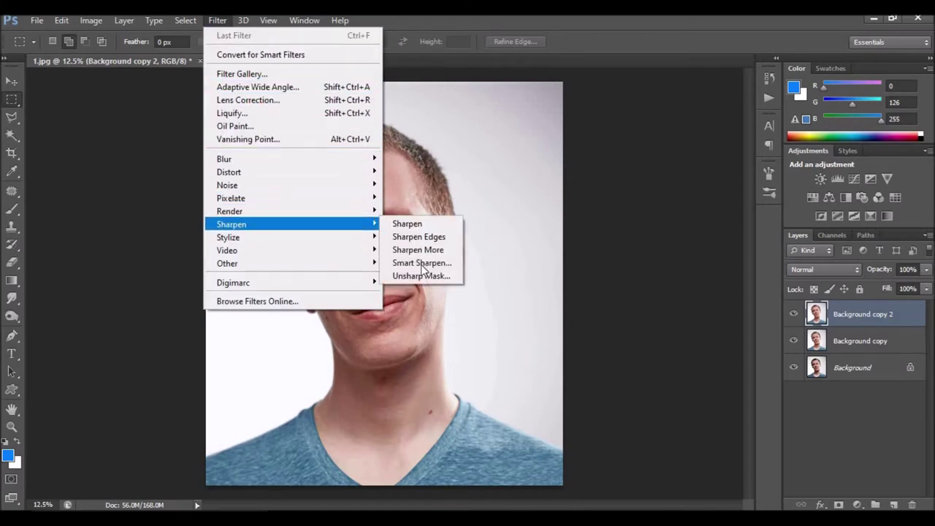
mouse_move(226, 263)
click(413, 278)
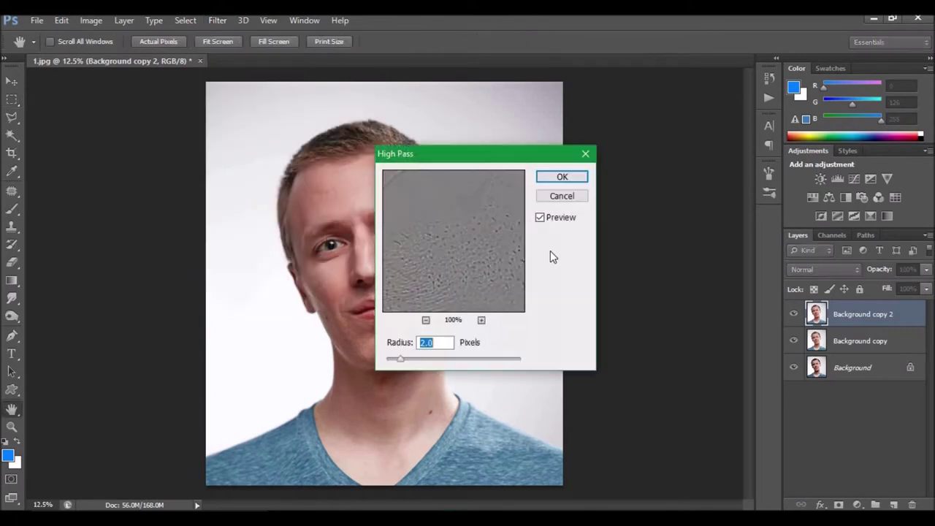
text(3)
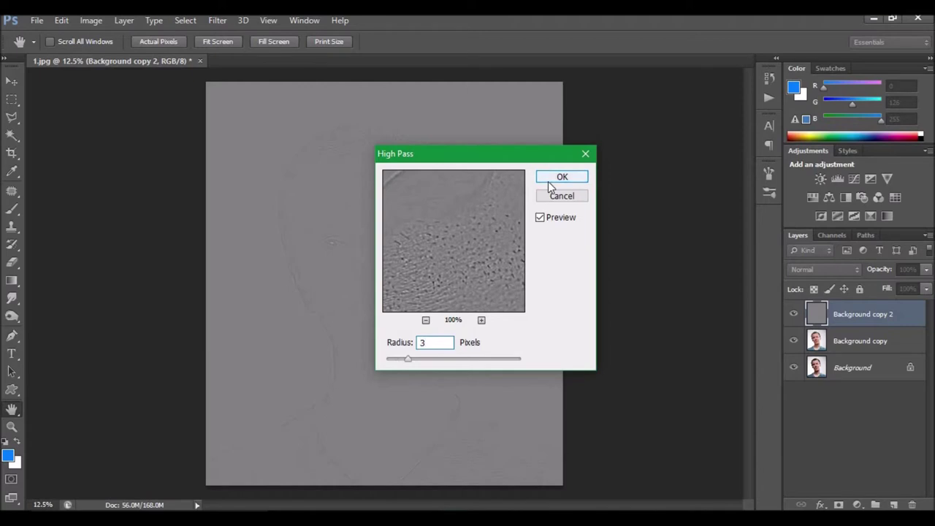
text(4)
click(569, 178)
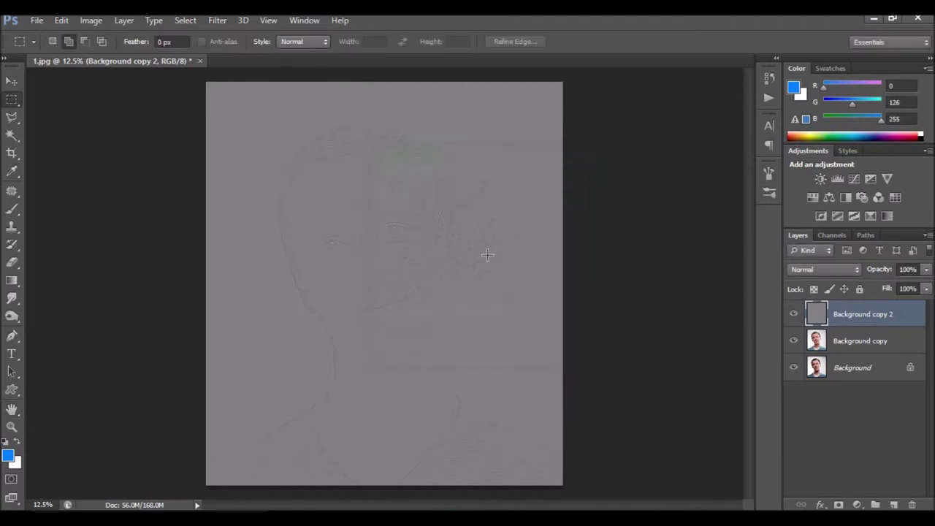
Set the High Pass layer to Overlay and merge it with Background copy.
click(839, 273)
click(816, 184)
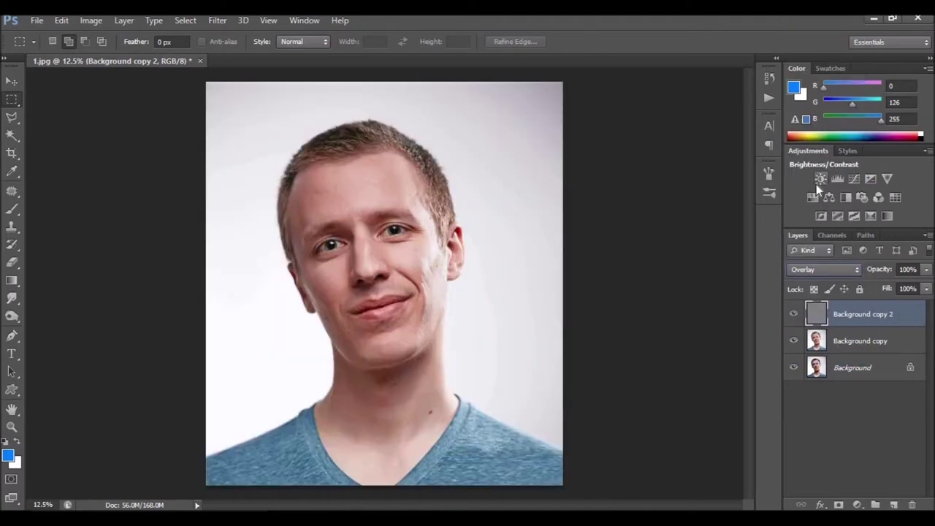
shift+click(902, 341)
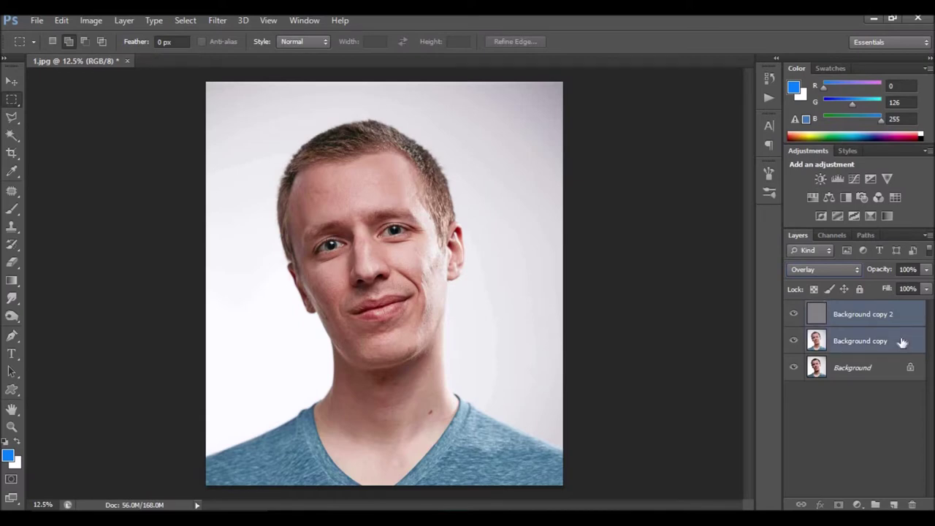
right_click(902, 343)
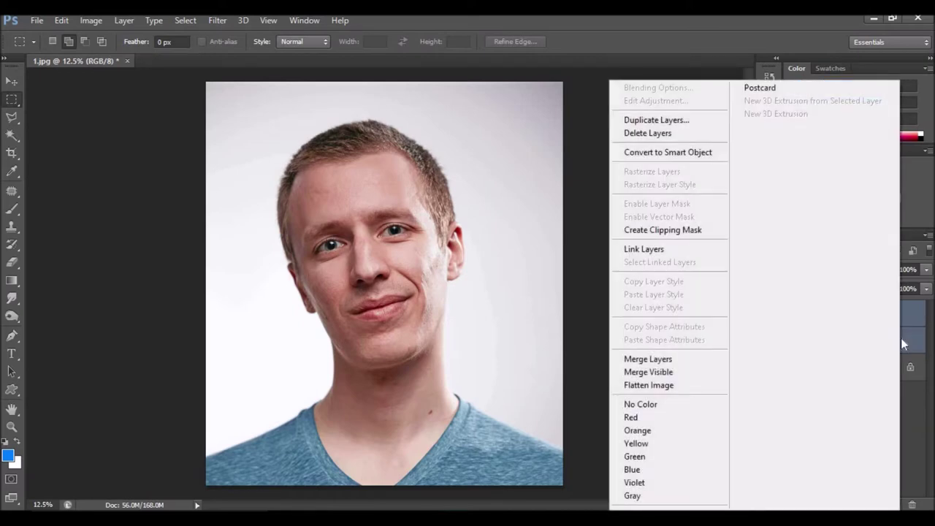
click(648, 359)
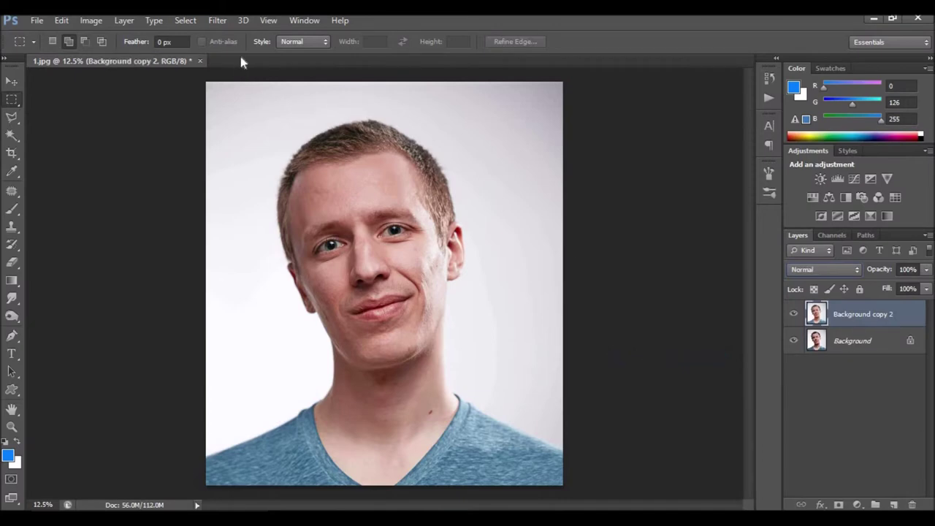
Apply Unsharp Mask to Background copy 2 at 190% amount and 2-pixel radius.
click(212, 21)
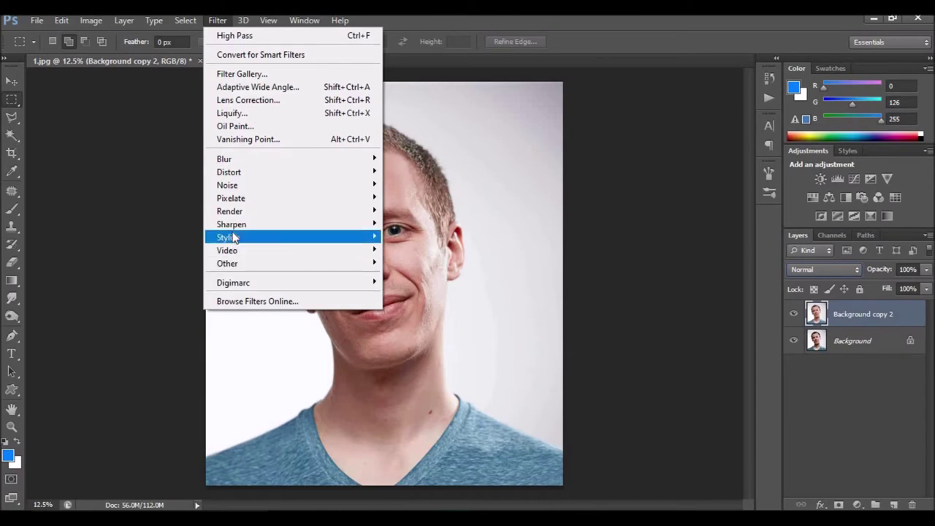
mouse_move(232, 224)
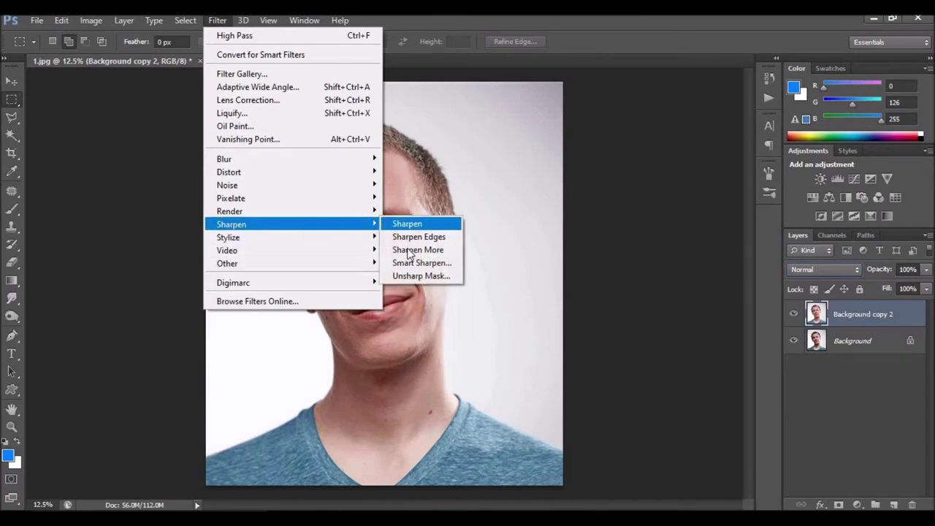
click(411, 277)
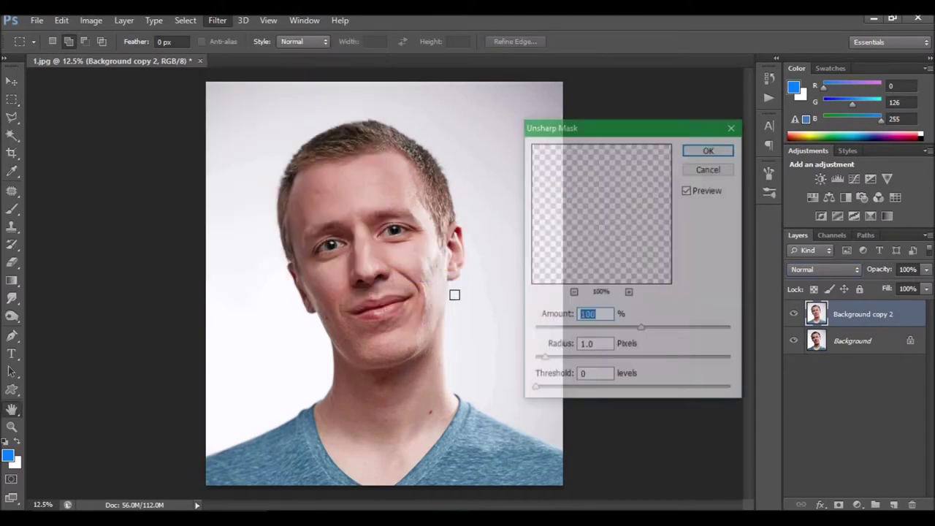
text(180)
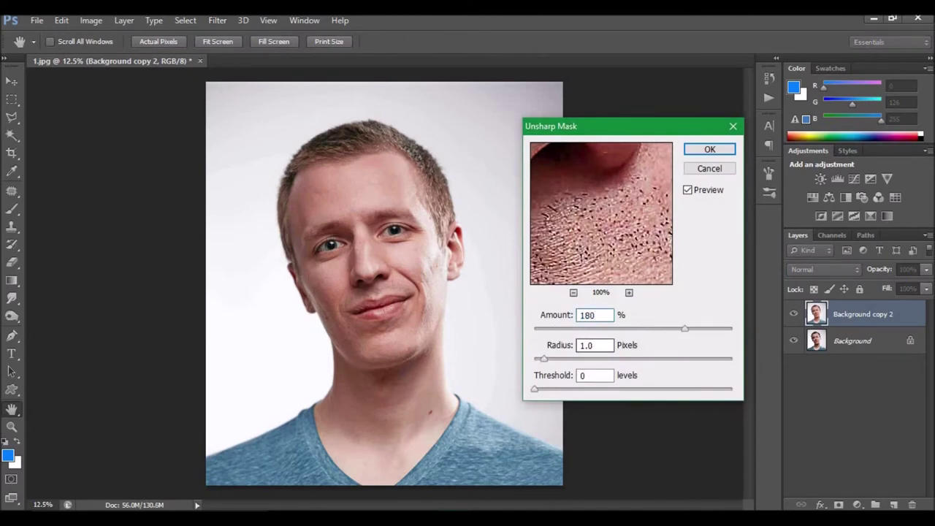
key(BackSpace)
key(BackSpace)
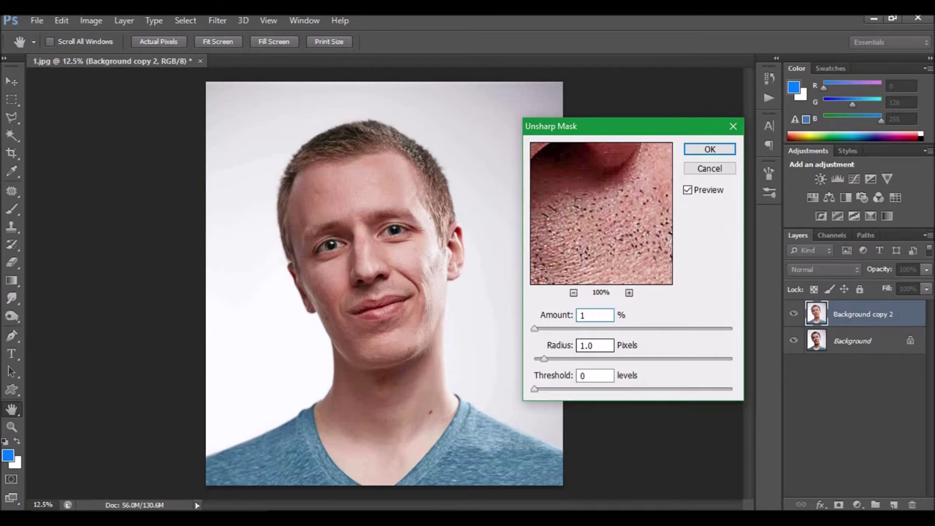
text(90)
key(Tab)
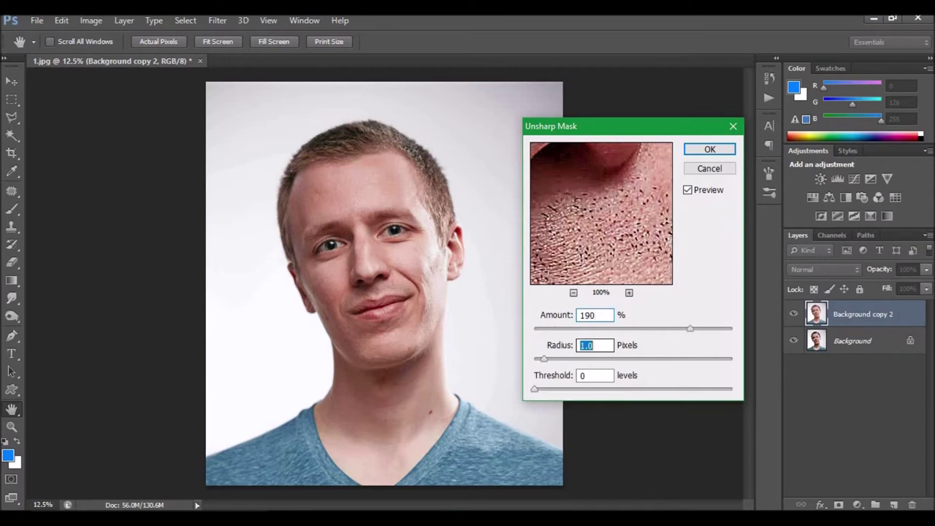
text(2)
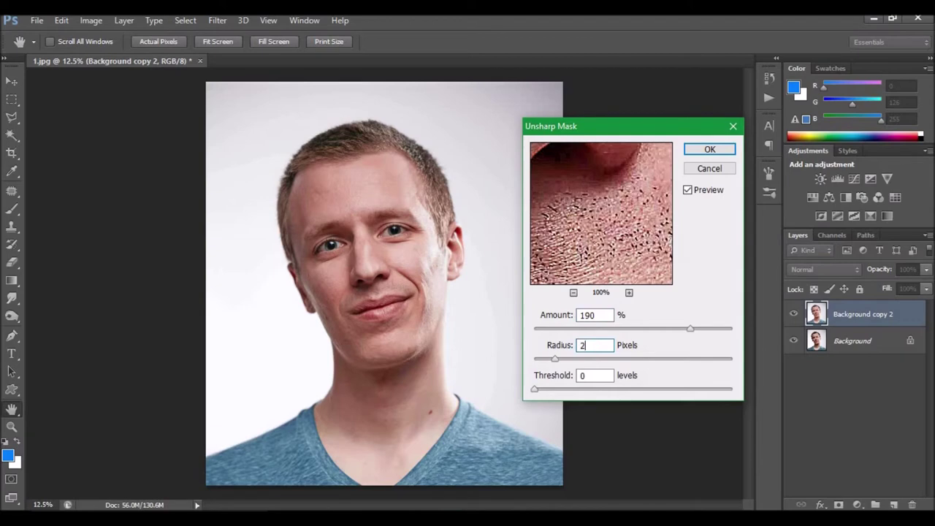
click(709, 149)
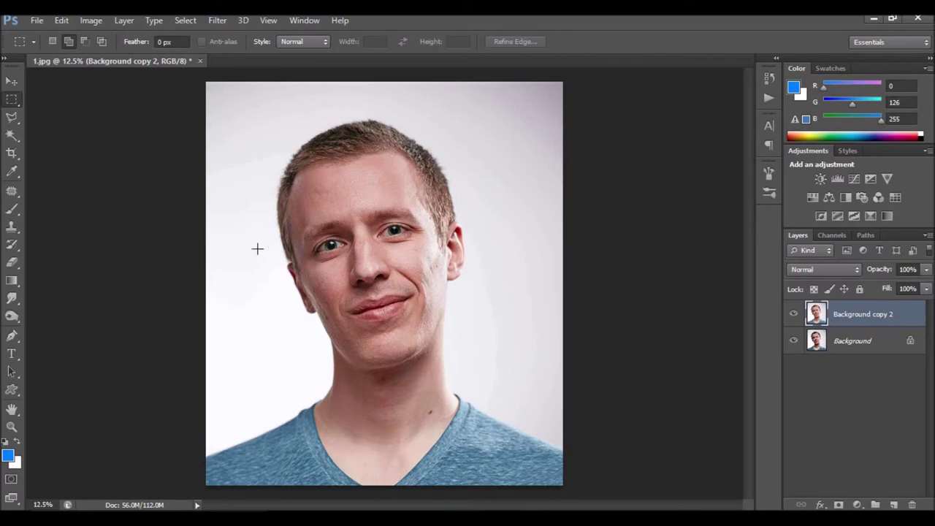
click(218, 20)
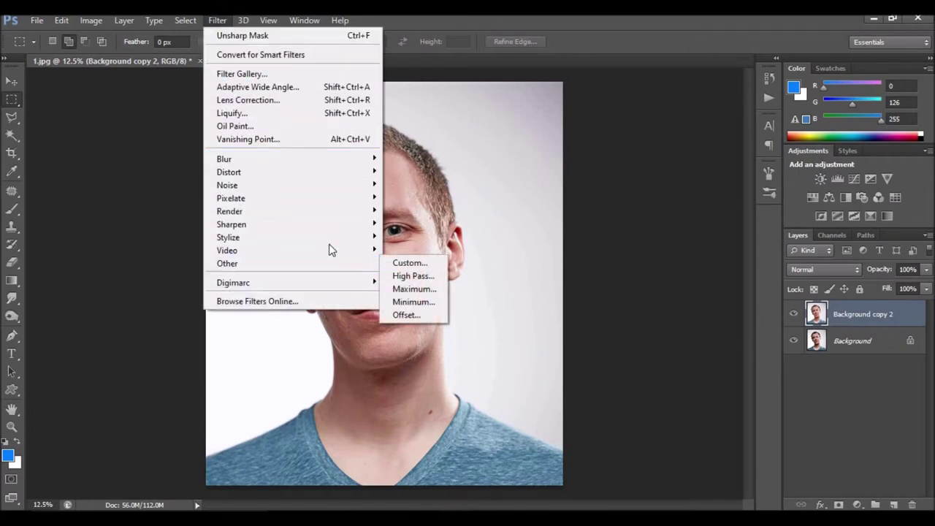
Apply the Diffuse filter in Anisotropic mode to Background copy 2.
mouse_move(228, 238)
click(414, 238)
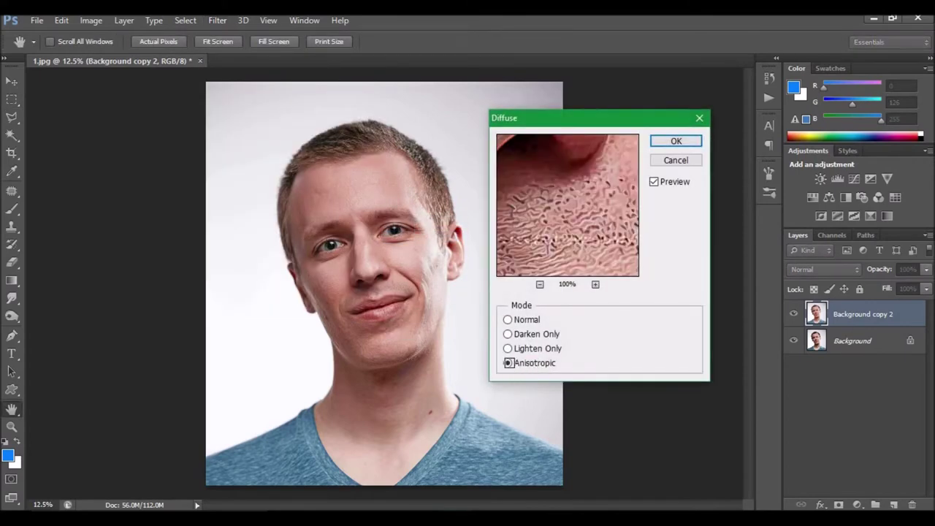
click(668, 144)
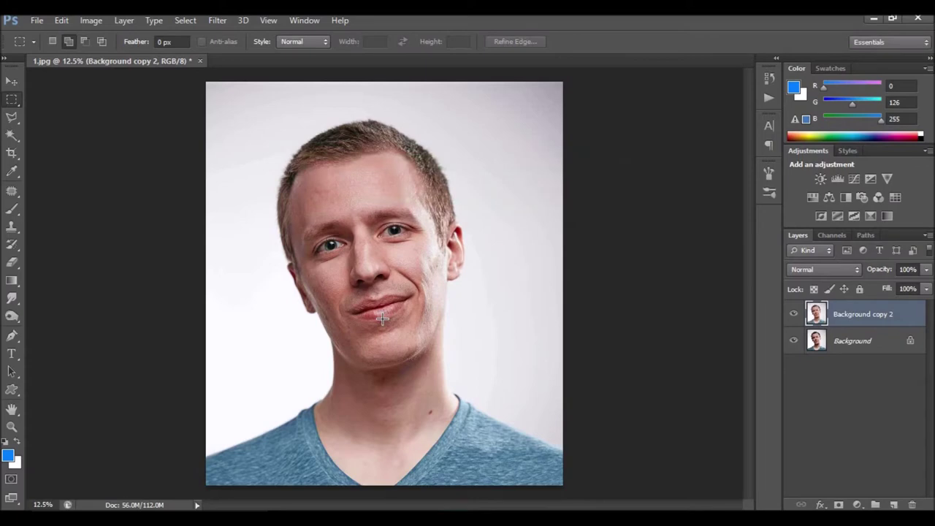
Rotate the image 90° clockwise four times, reapplying Diffuse after each turn.
click(91, 22)
mouse_move(116, 146)
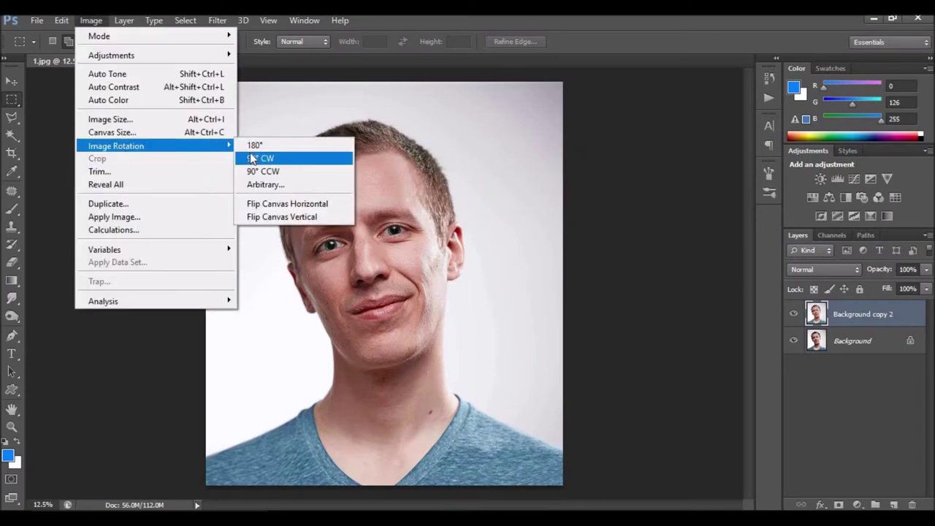
click(251, 156)
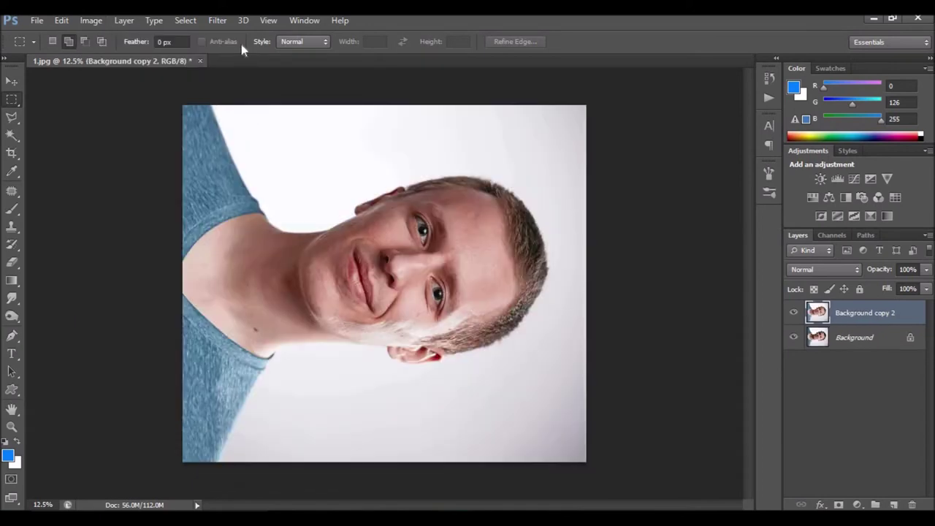
click(223, 24)
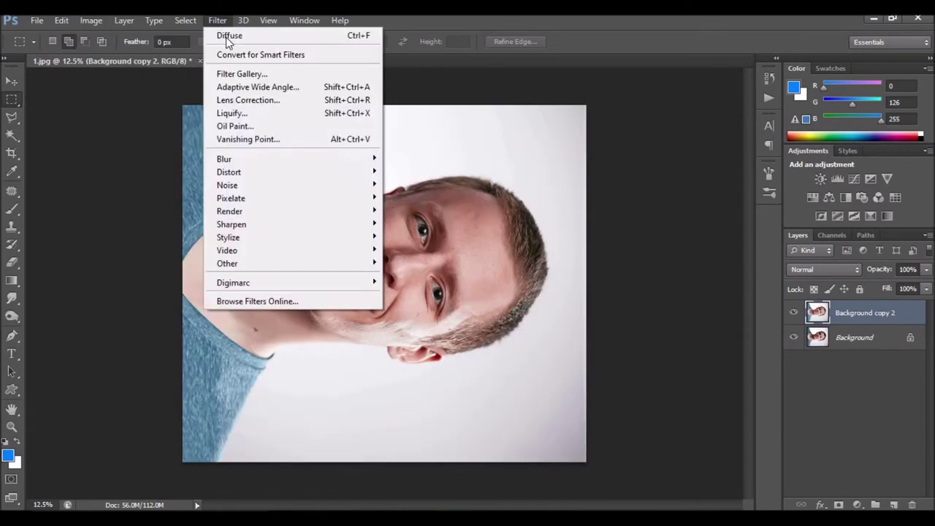
click(228, 37)
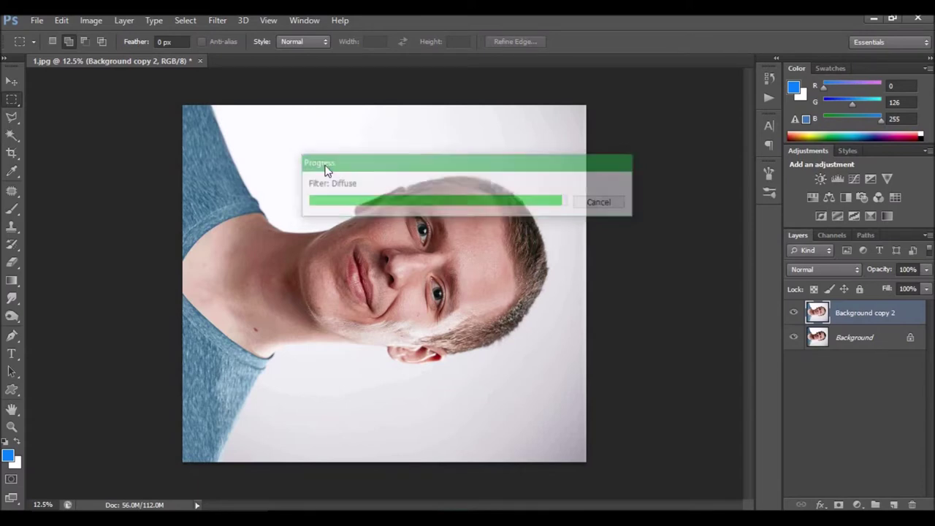
click(89, 21)
click(256, 158)
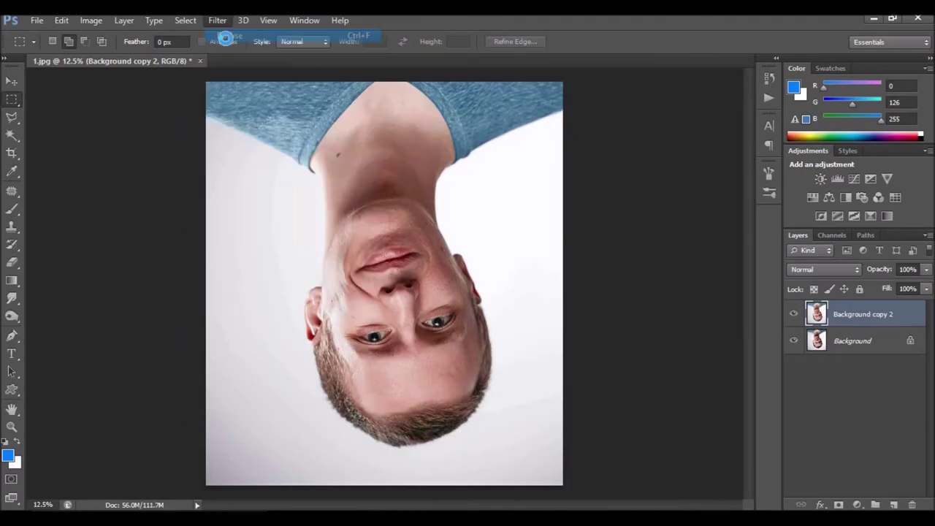
click(217, 21)
click(225, 36)
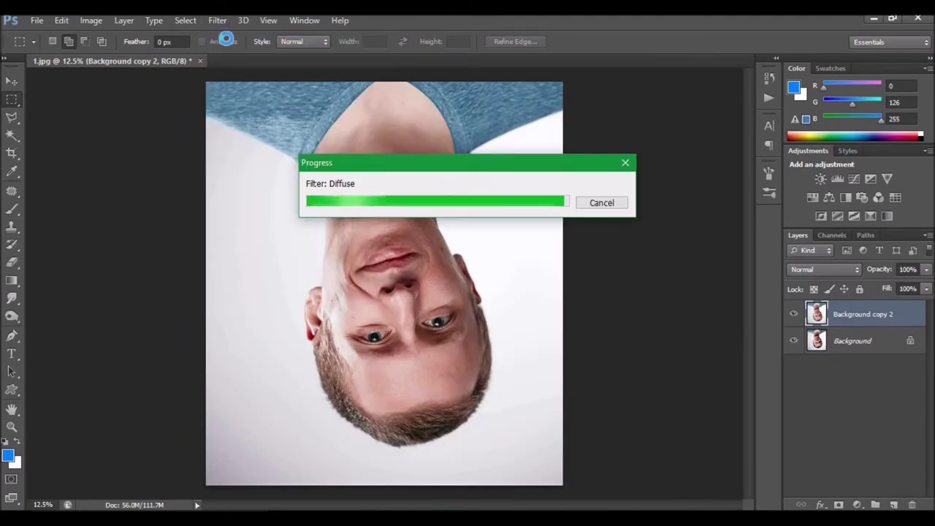
click(91, 20)
mouse_move(130, 155)
click(260, 158)
key(ctrl+f)
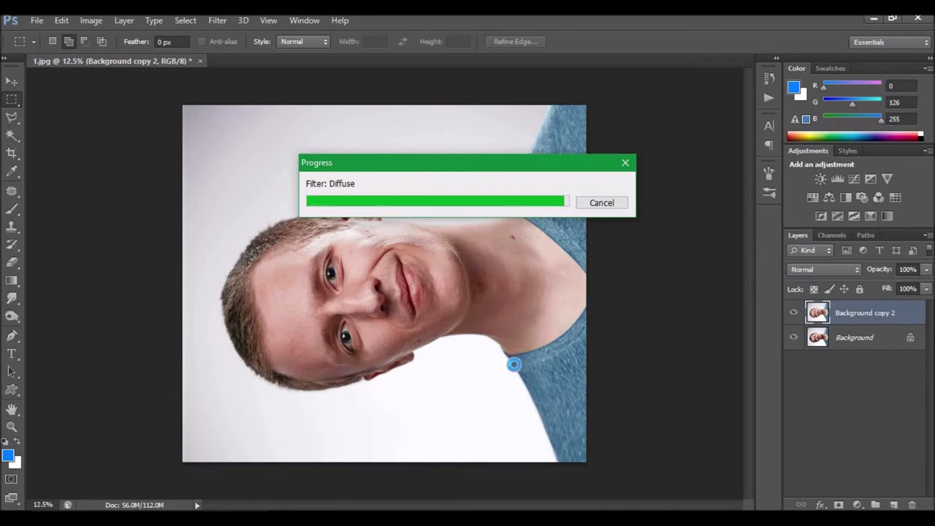
click(90, 20)
click(260, 158)
key(ctrl+f)
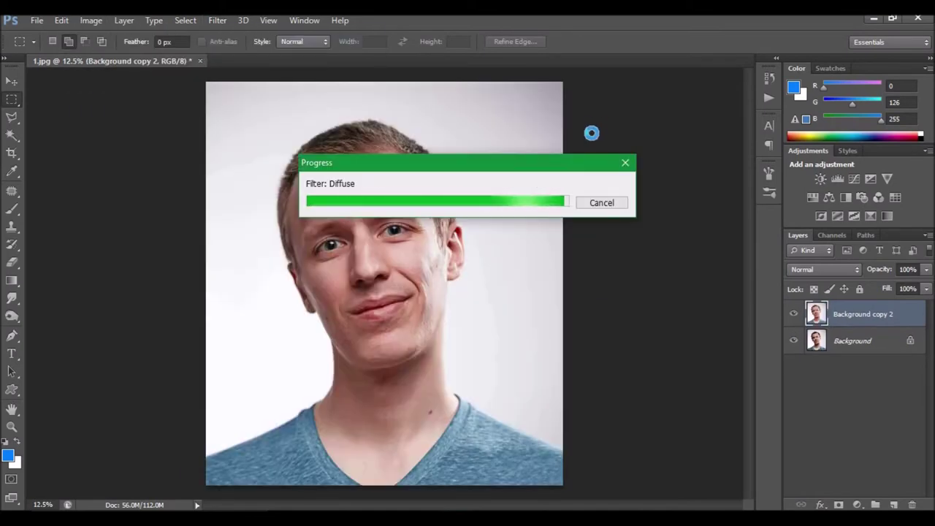
click(217, 21)
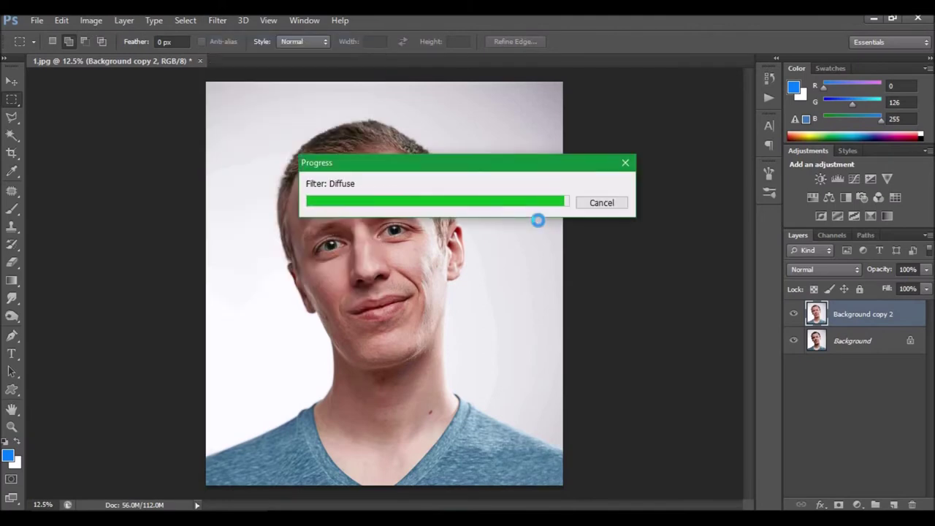
Do a second full turn of 90° clockwise rotations, each followed by Diffuse.
click(90, 21)
click(259, 160)
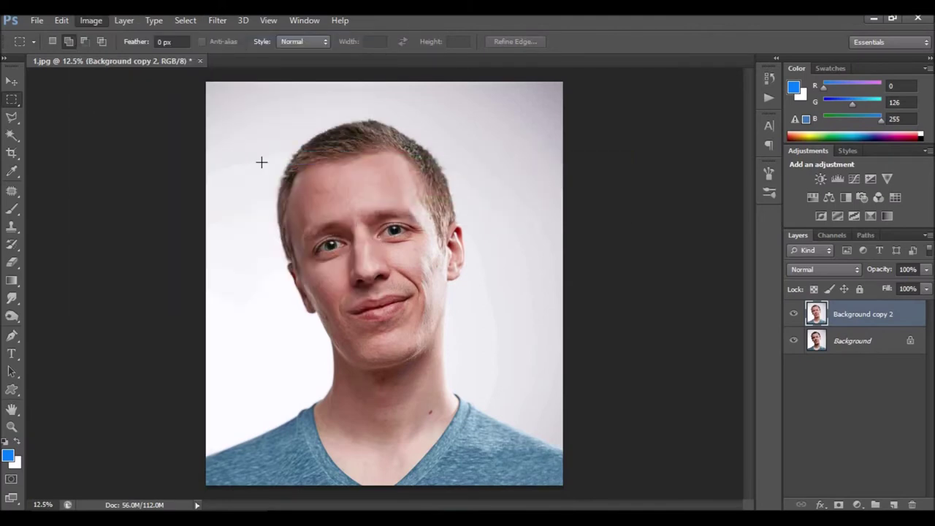
click(217, 21)
click(227, 32)
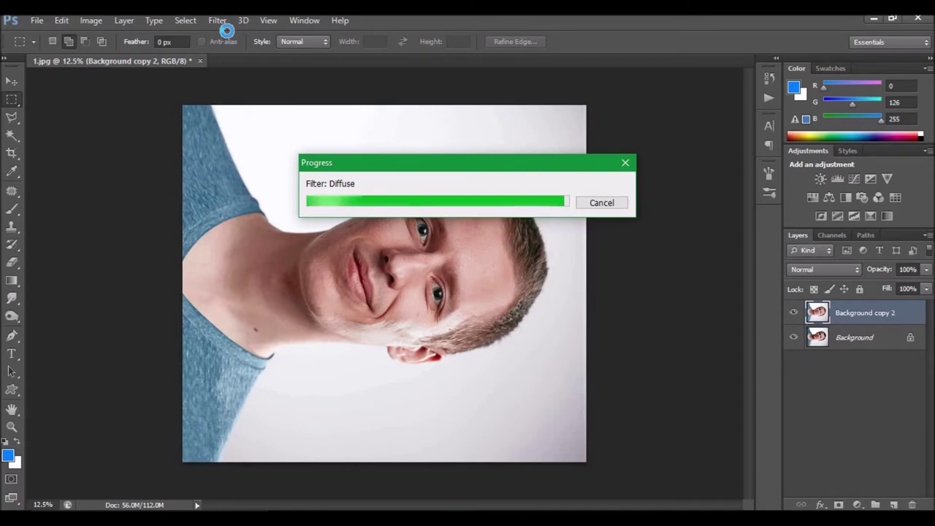
click(91, 20)
click(258, 159)
click(217, 21)
click(224, 33)
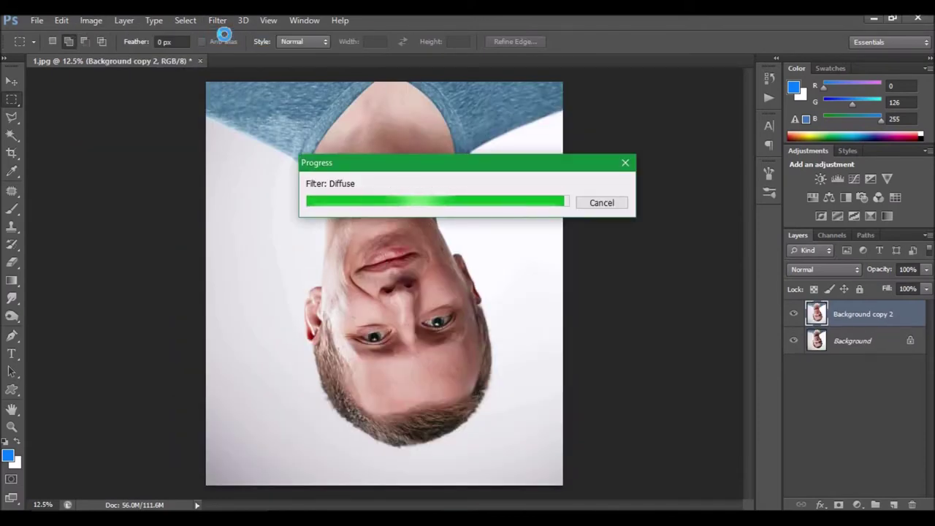
click(90, 21)
click(258, 156)
key(ctrl+f)
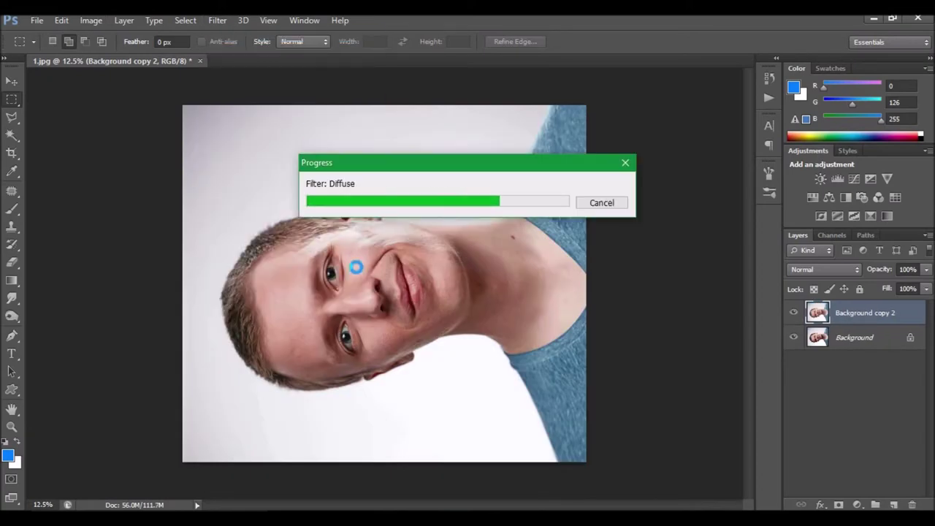
click(90, 20)
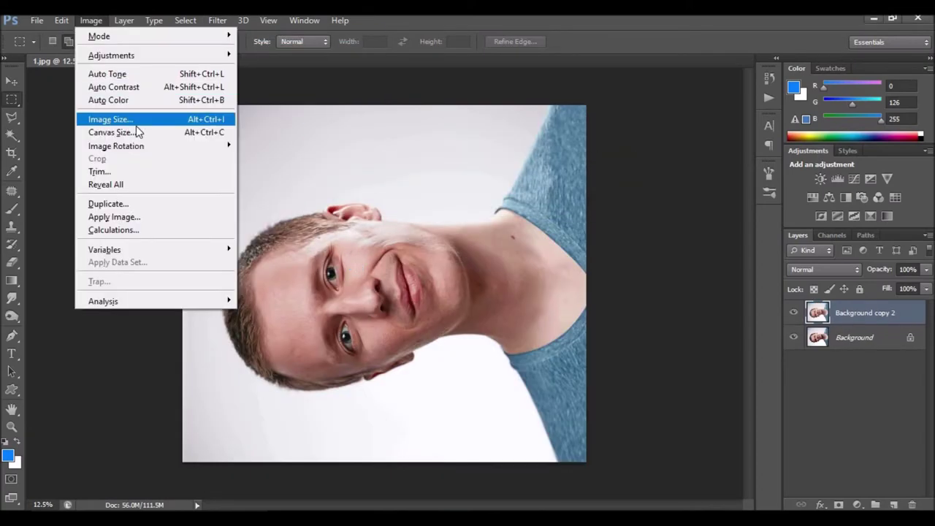
click(259, 158)
click(218, 20)
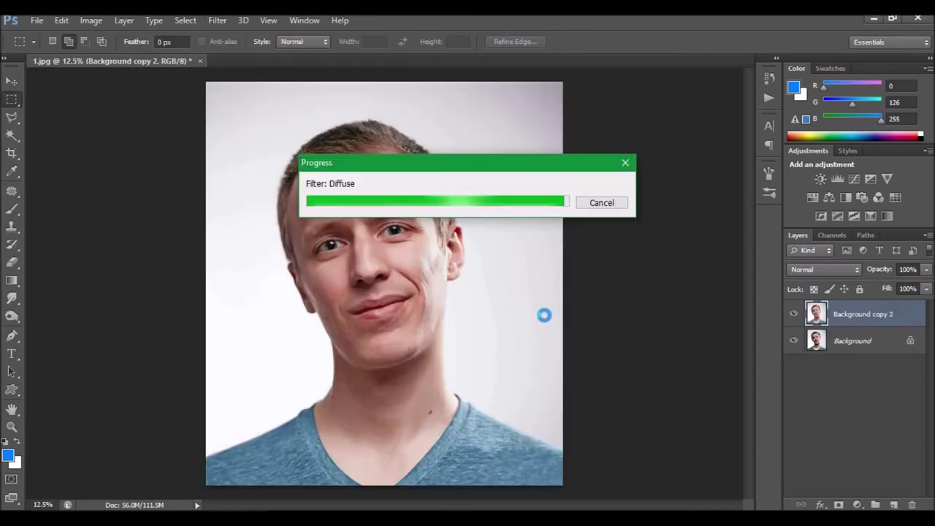
Complete a third full turn of rotations with Diffuse, ending upright.
click(91, 21)
click(259, 159)
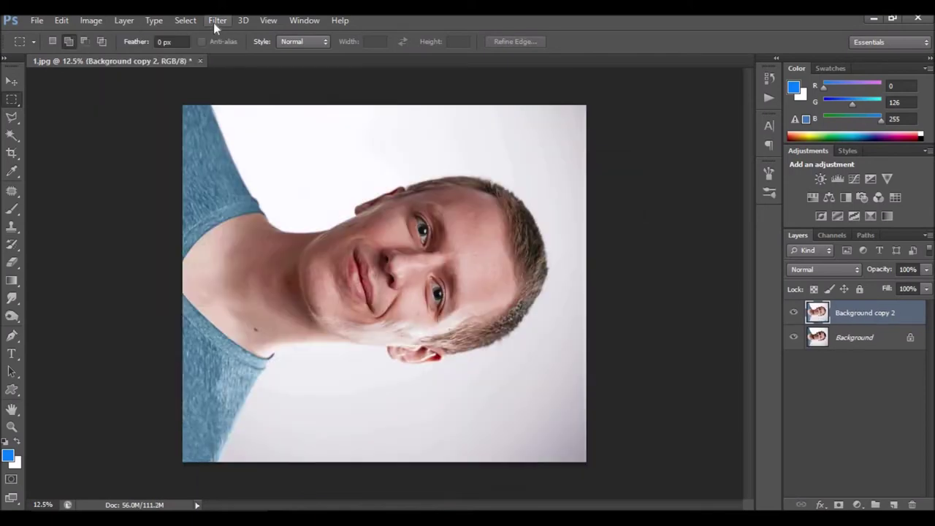
click(217, 21)
click(224, 33)
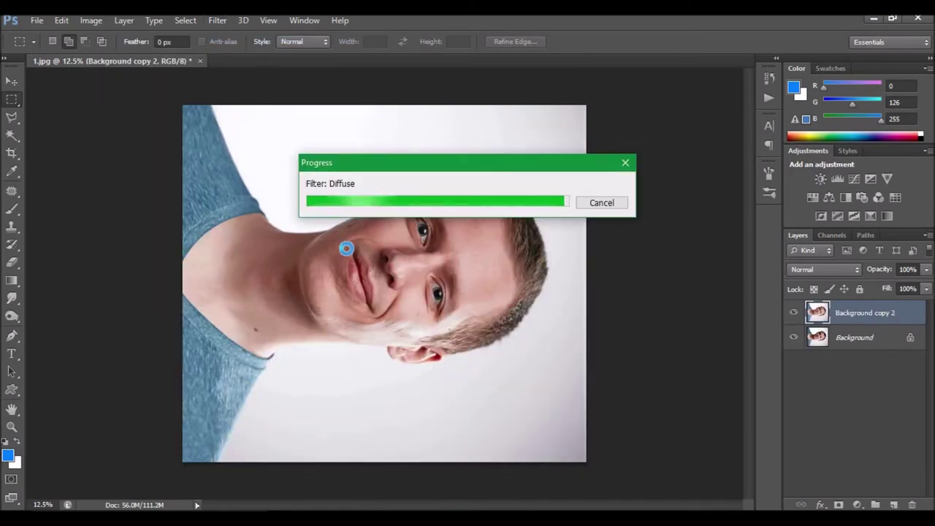
click(91, 21)
click(259, 160)
click(217, 21)
click(225, 33)
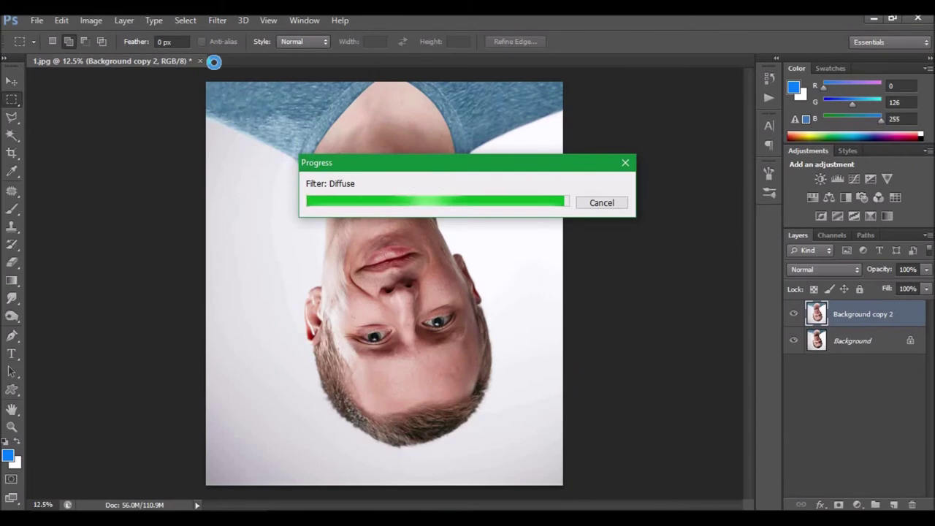
click(90, 20)
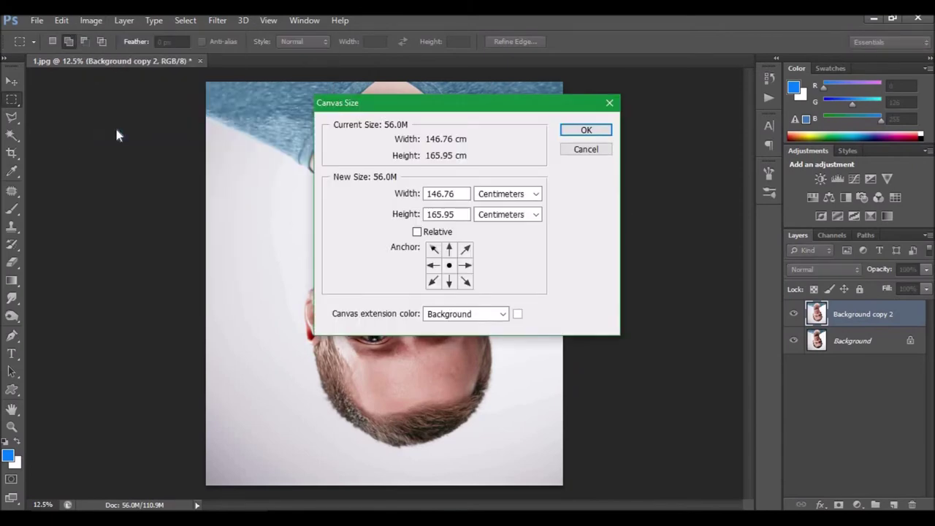
click(259, 159)
click(217, 20)
click(224, 33)
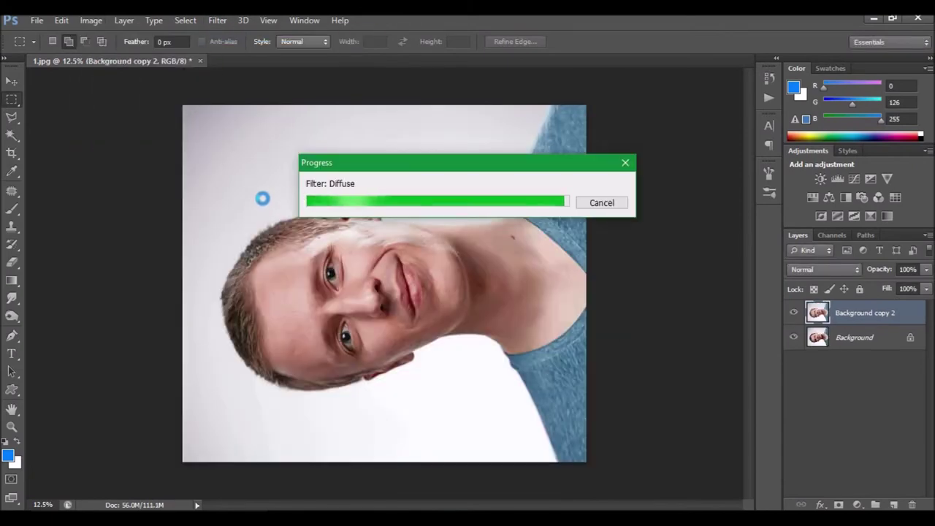
click(91, 20)
click(259, 159)
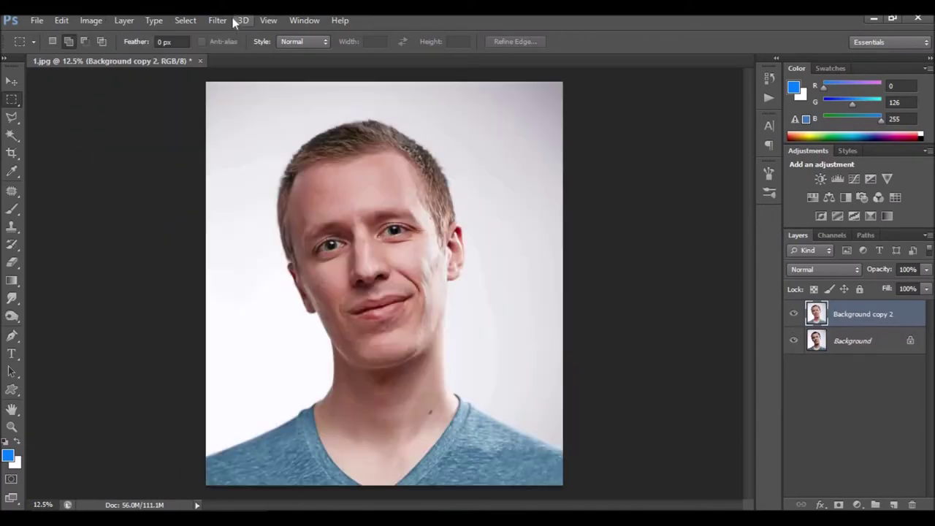
click(217, 21)
click(224, 33)
Apply Reduce Noise at strength 10 to Background copy 2.
click(217, 20)
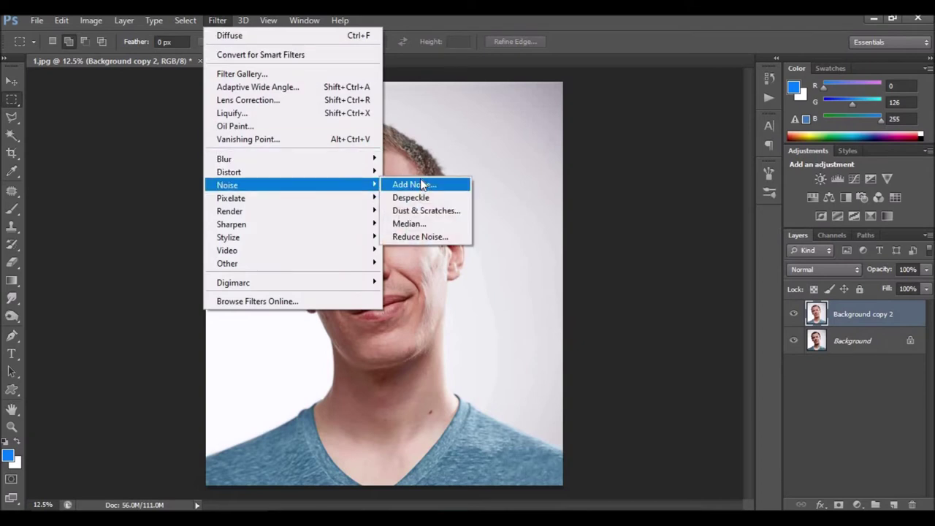
click(415, 236)
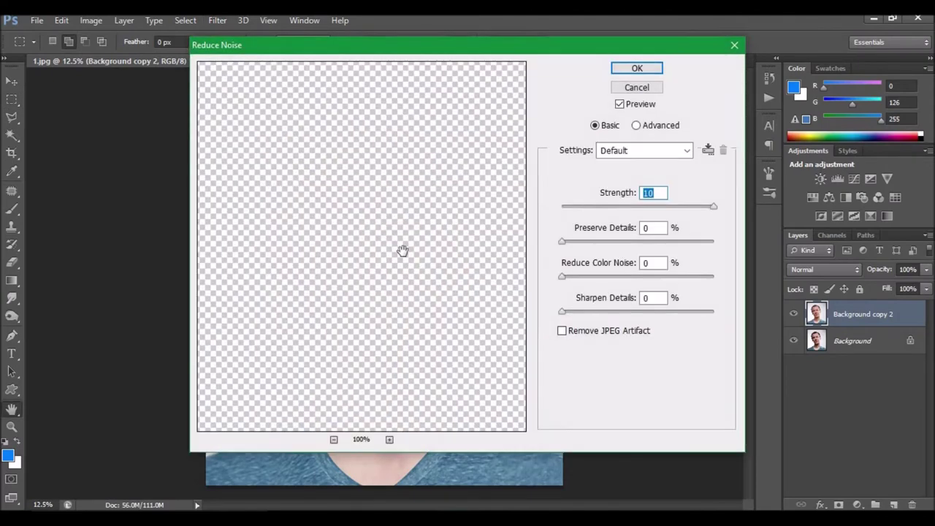
click(663, 192)
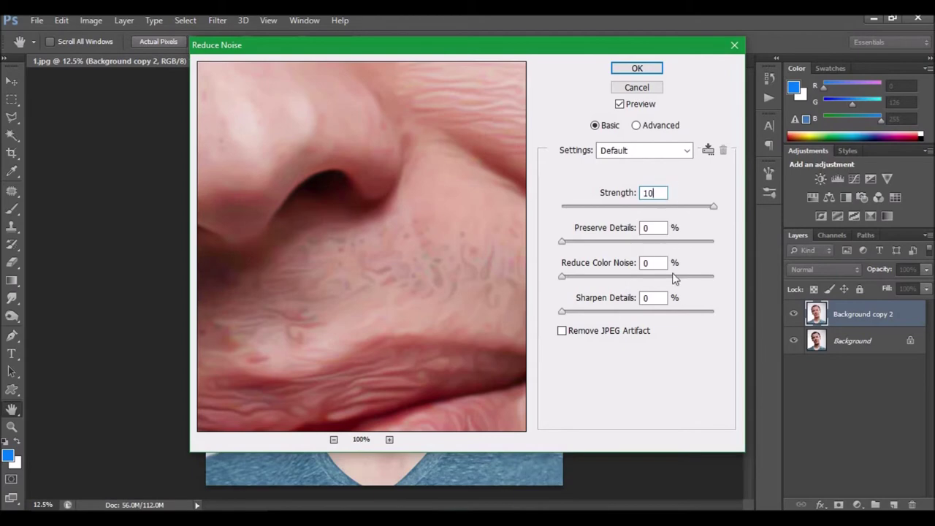
click(637, 70)
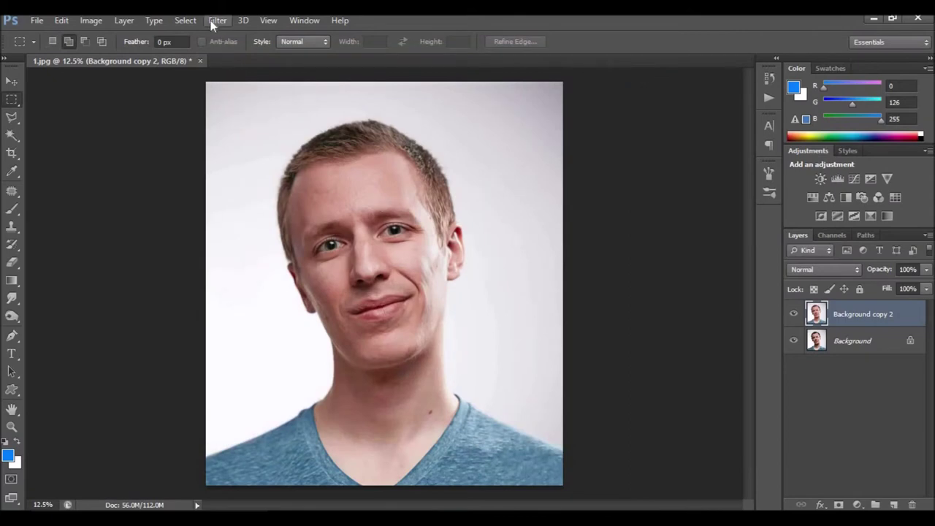
Run a second Reduce Noise pass with the same strength 10 settings.
click(217, 21)
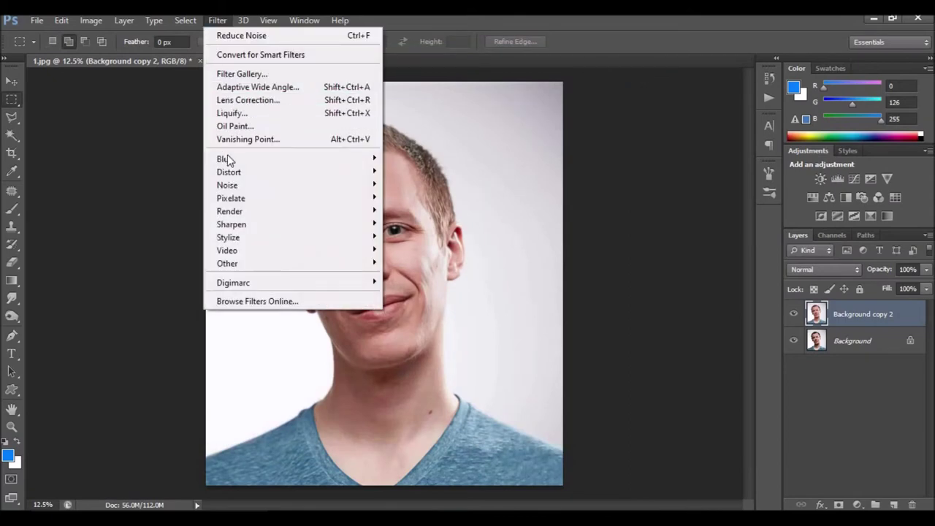
mouse_move(227, 185)
click(411, 238)
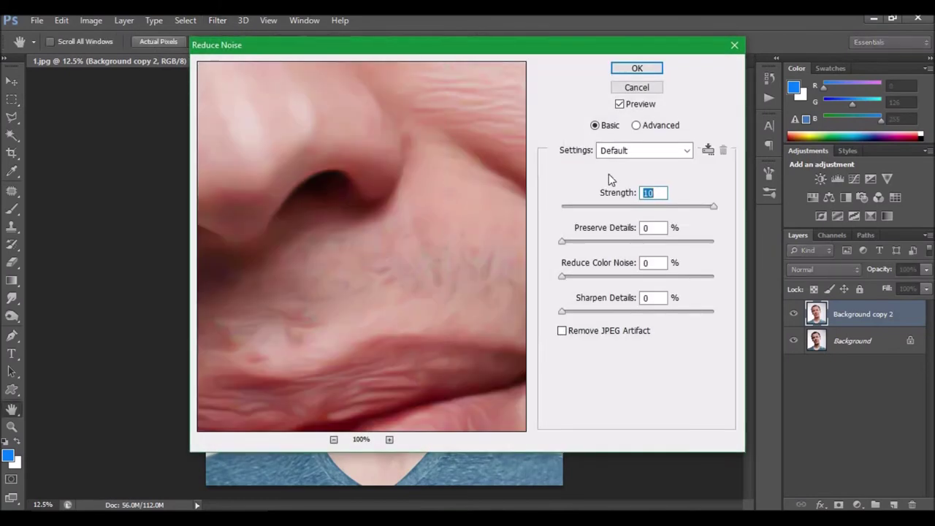
click(646, 68)
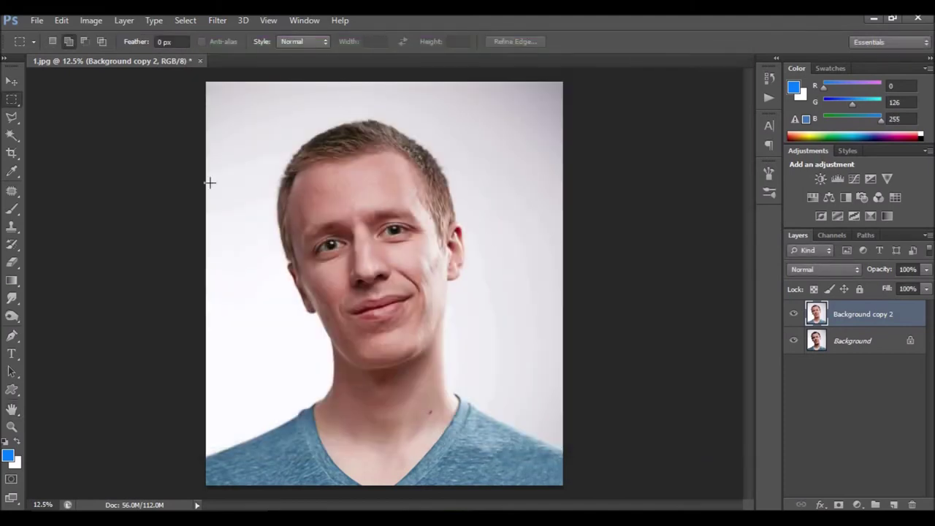
Duplicate Background copy 2 and run High Pass at a 3-pixel radius on the copy.
right_click(900, 314)
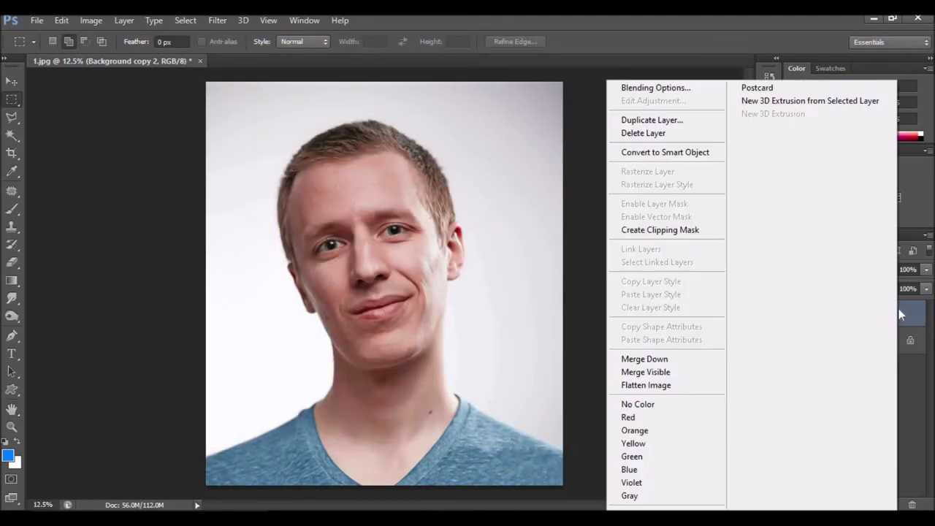
click(668, 124)
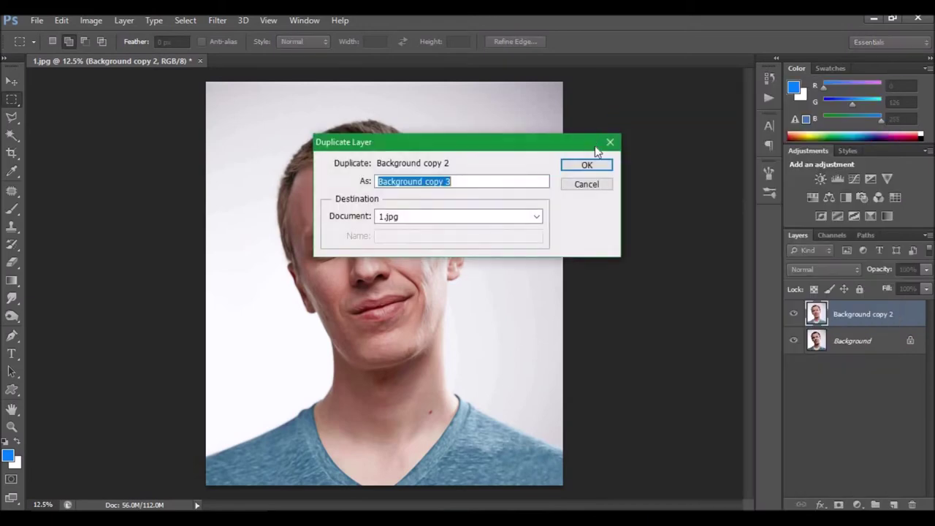
click(586, 165)
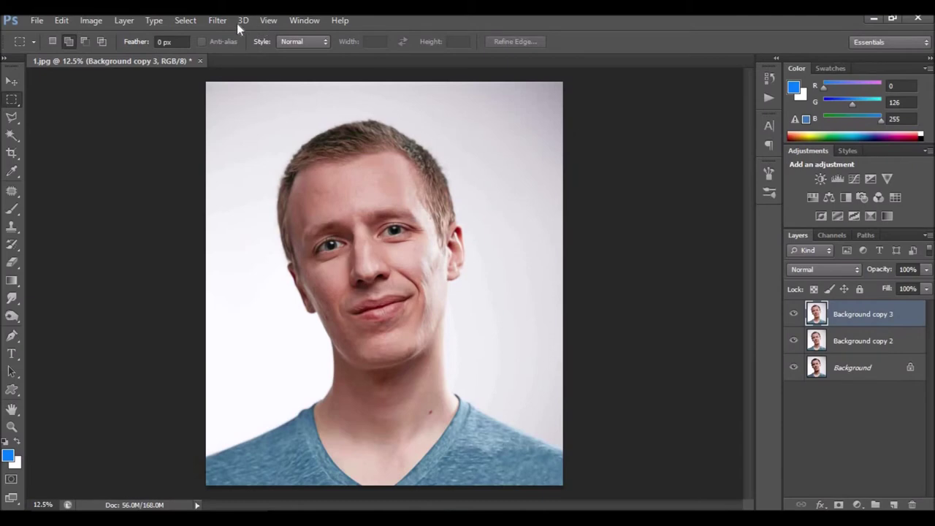
click(217, 21)
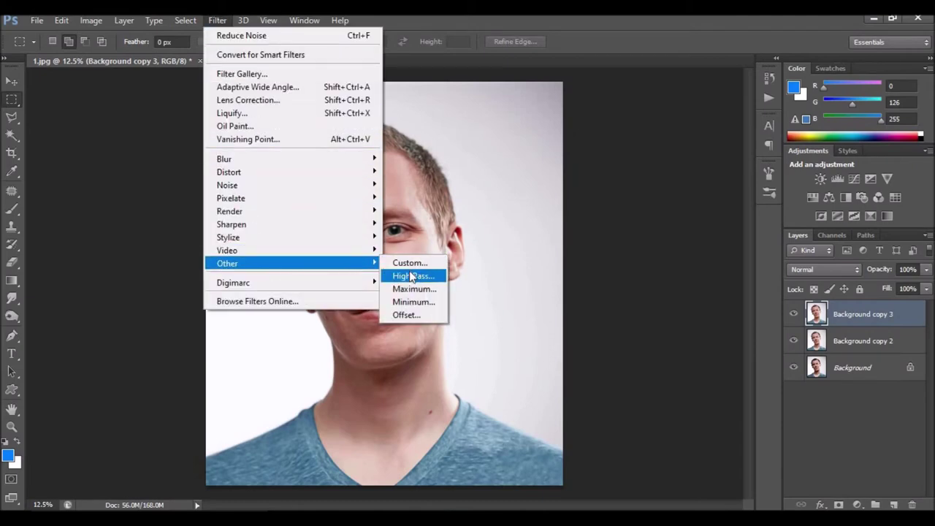
click(413, 275)
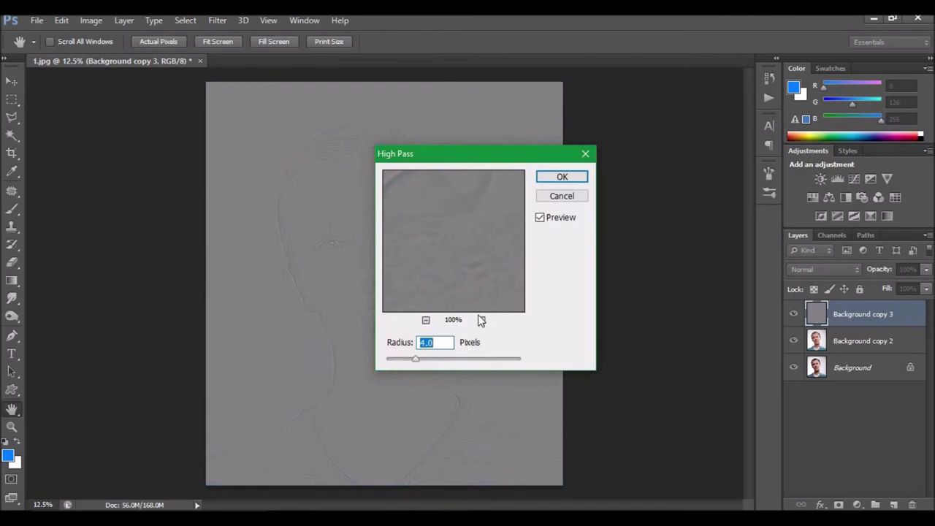
text(3)
click(549, 180)
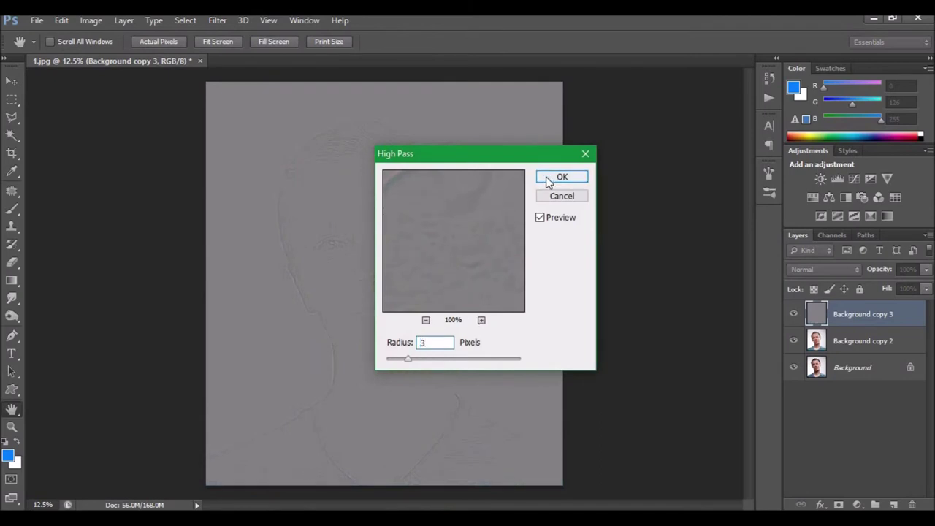
Set the High Pass layer to Overlay and merge it with Background copy 2.
click(800, 269)
click(799, 182)
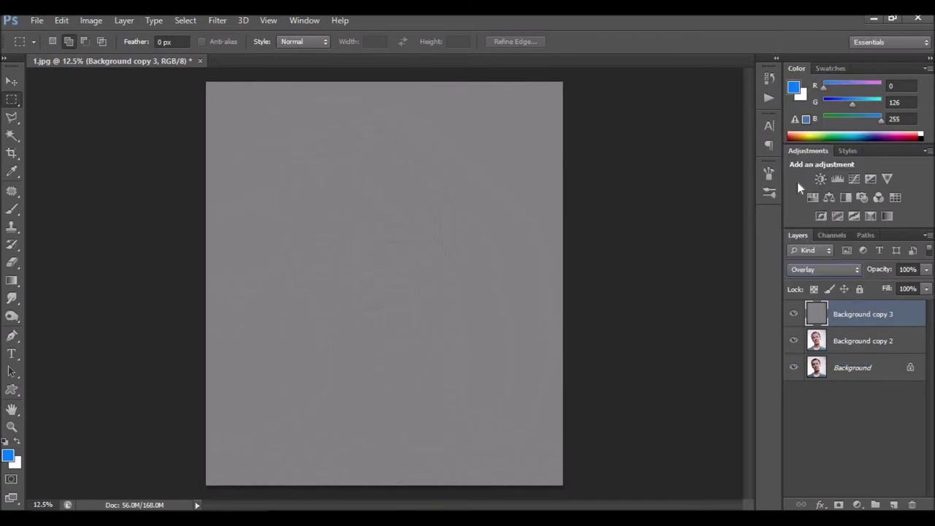
shift+click(910, 341)
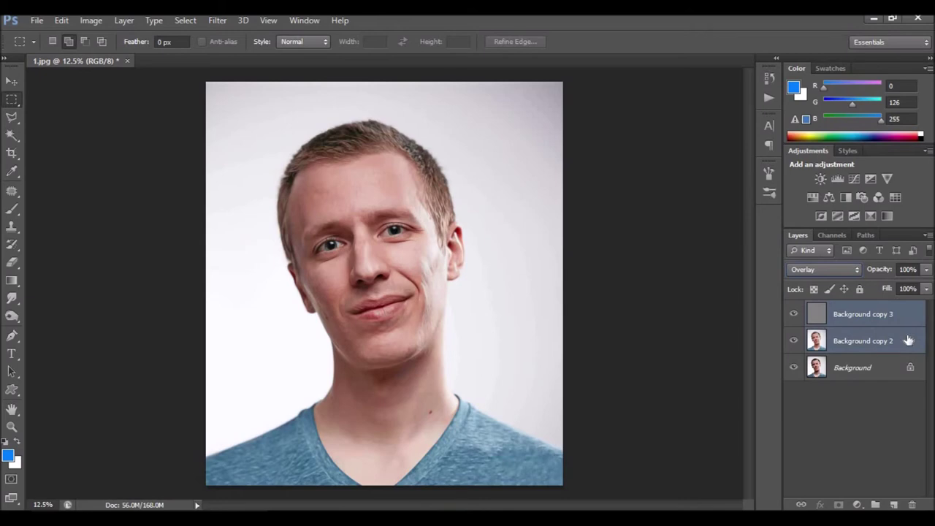
right_click(909, 340)
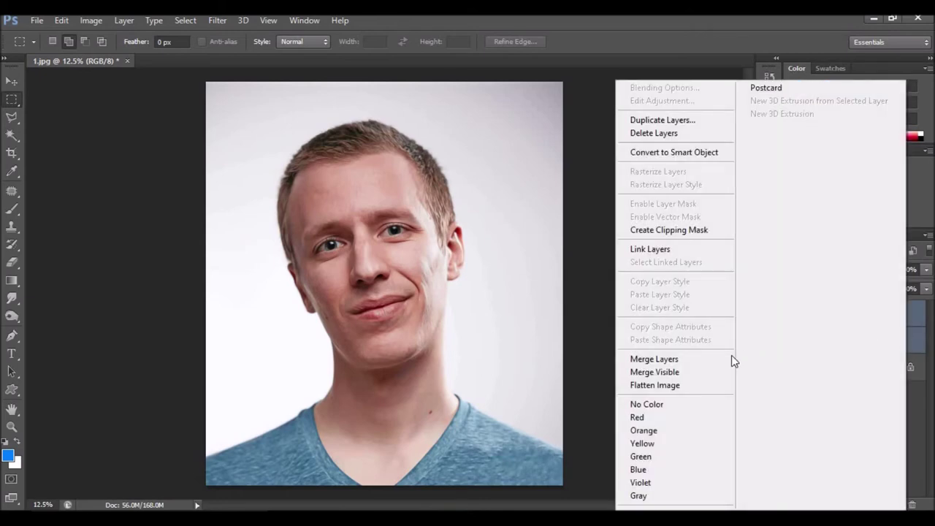
click(710, 364)
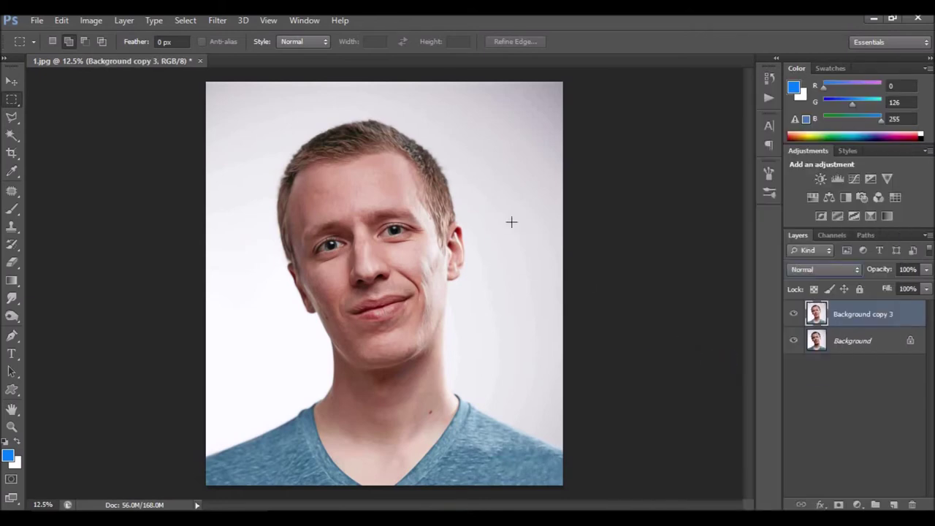
Apply Unsharp Mask to Background copy 3 with amount 150% and radius 1 pixel.
click(212, 20)
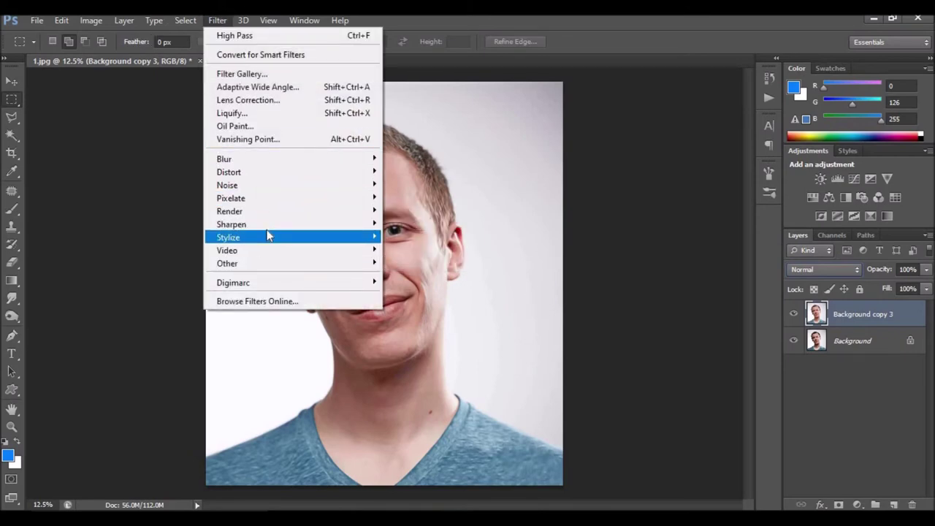
mouse_move(232, 224)
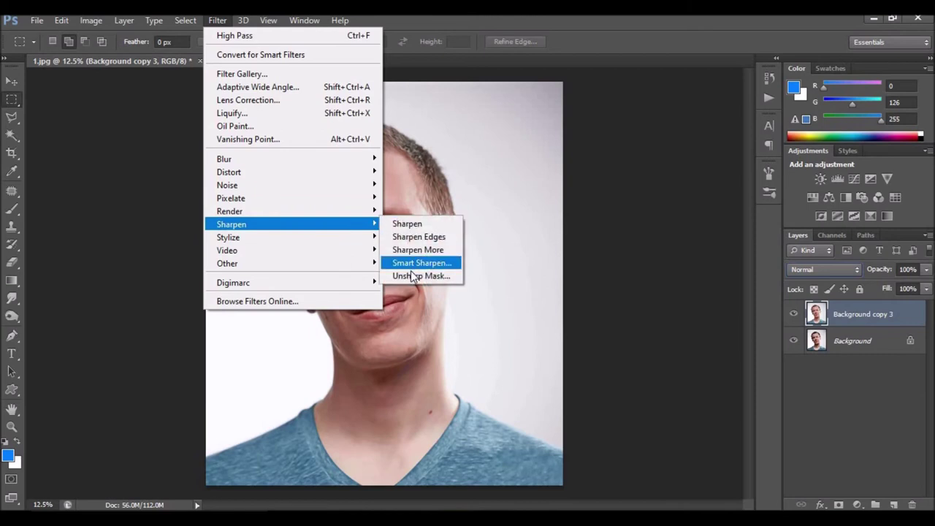
click(413, 275)
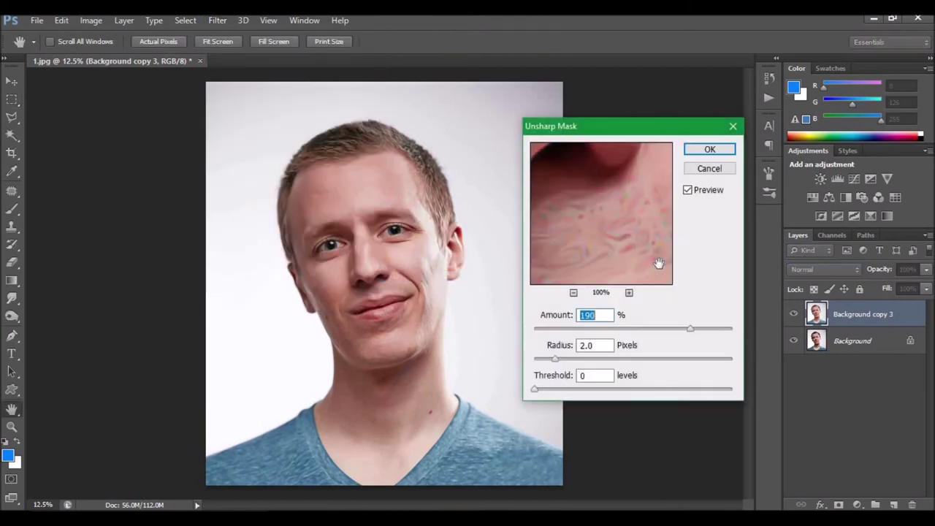
text(150)
key(Tab)
text(1)
click(709, 149)
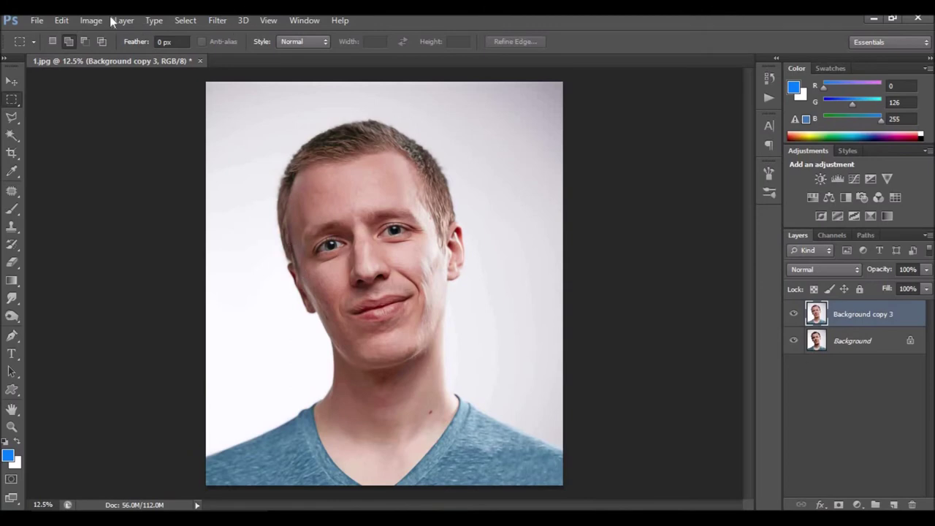
Apply a Reduce Noise pass at strength 10 to Background copy 3.
click(218, 20)
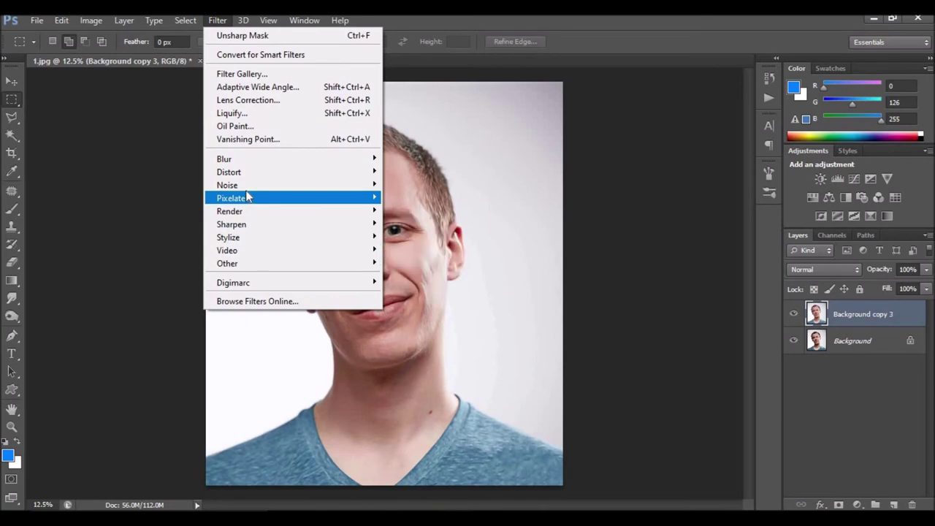
mouse_move(226, 185)
click(405, 236)
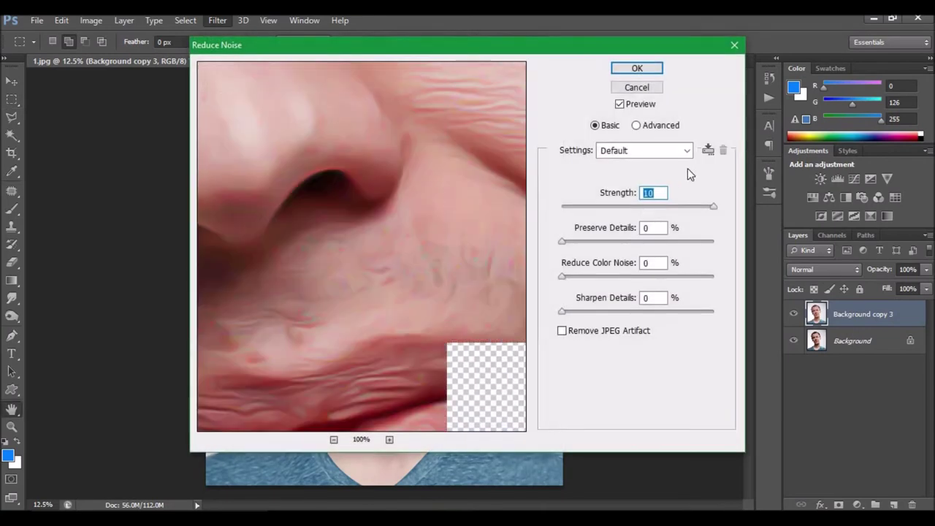
click(635, 69)
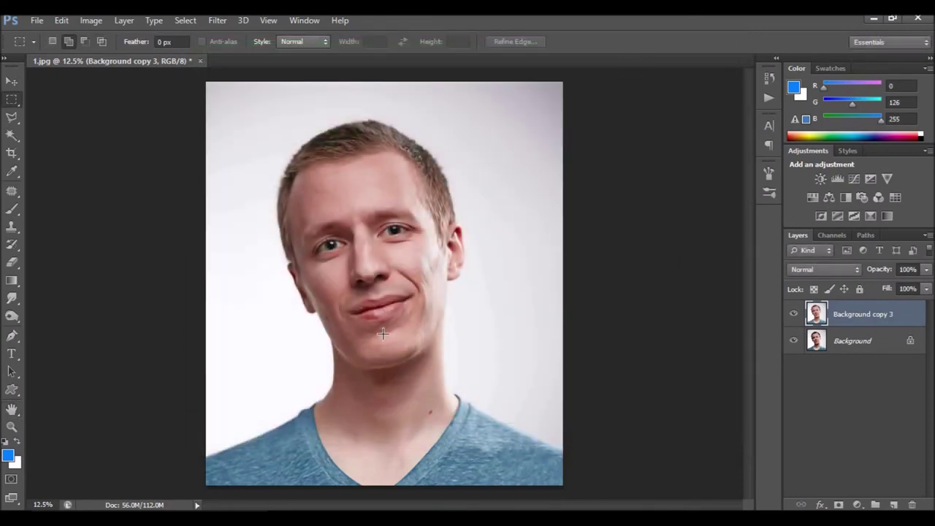
Apply an anisotropic Diffuse filter to Background copy 3.
click(220, 22)
mouse_move(228, 238)
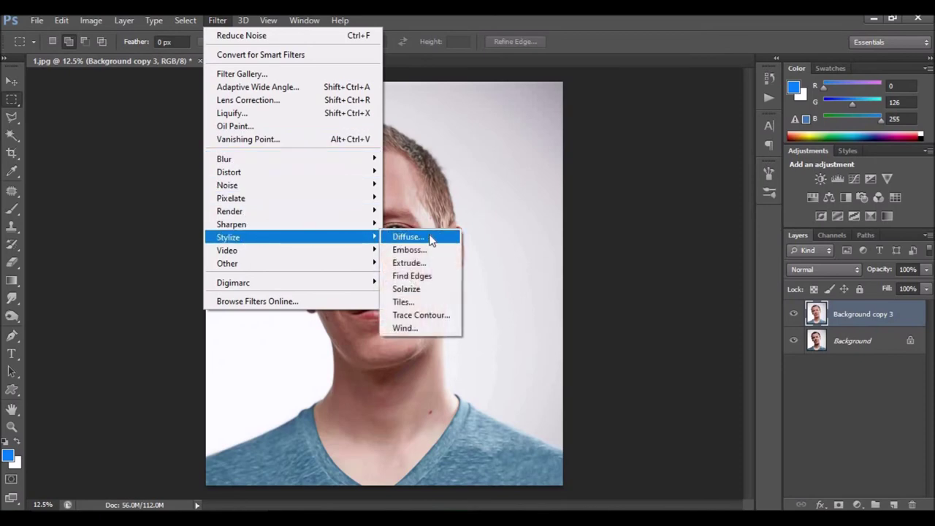
click(430, 236)
click(672, 141)
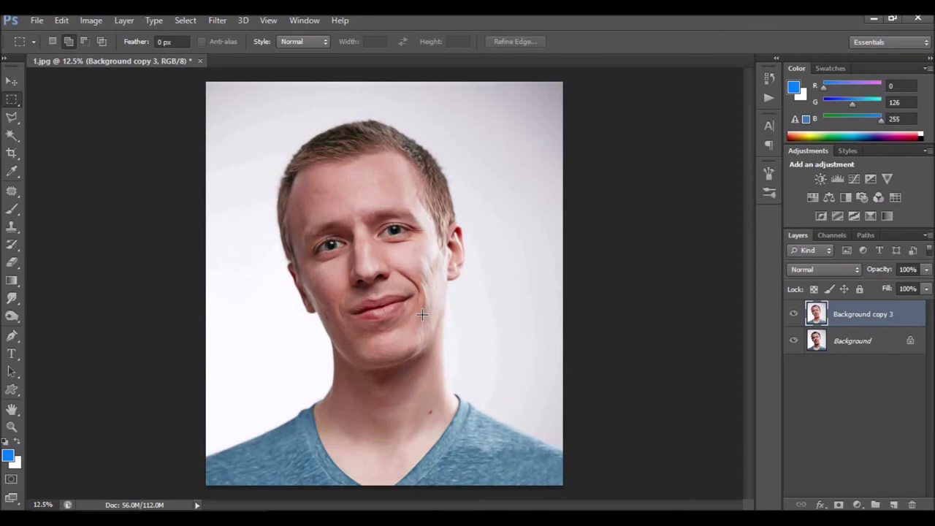
Add a new Layer 1 and set a brush with magenta (ff00a8) foreground colour.
click(895, 504)
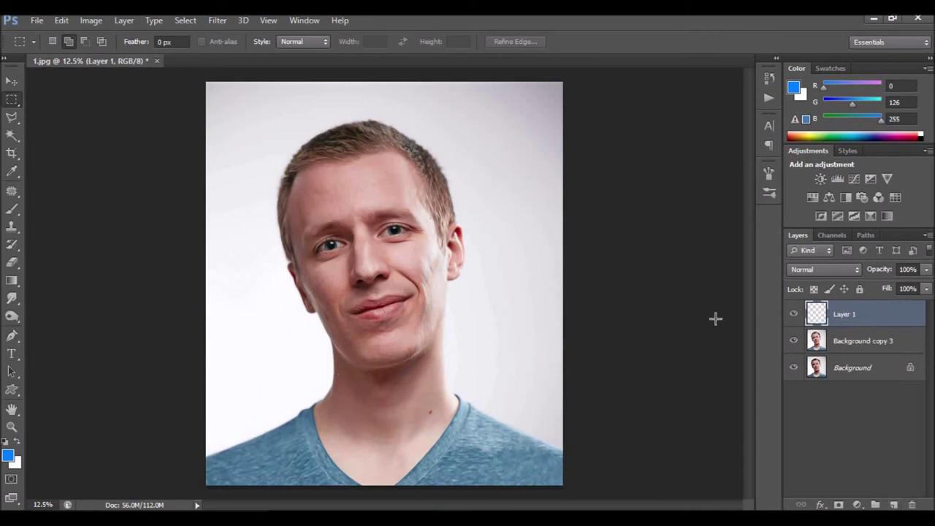
click(11, 210)
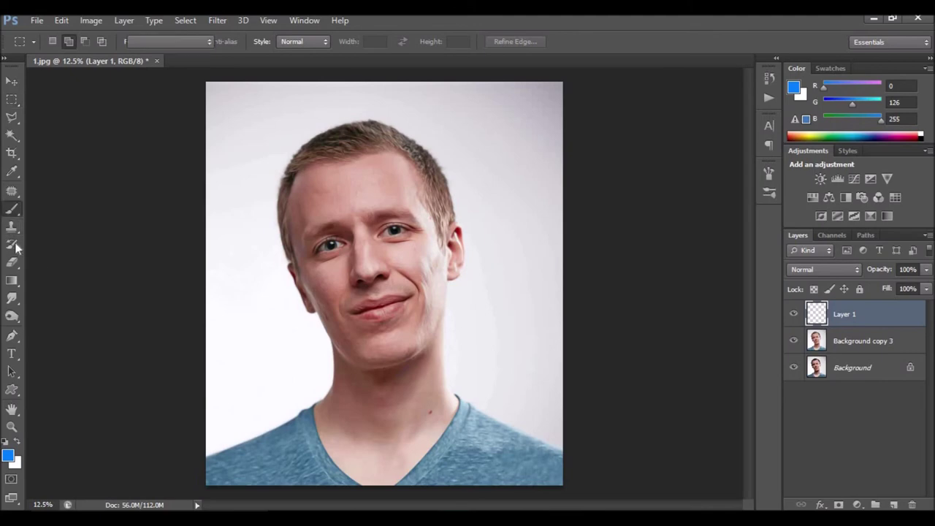
click(9, 456)
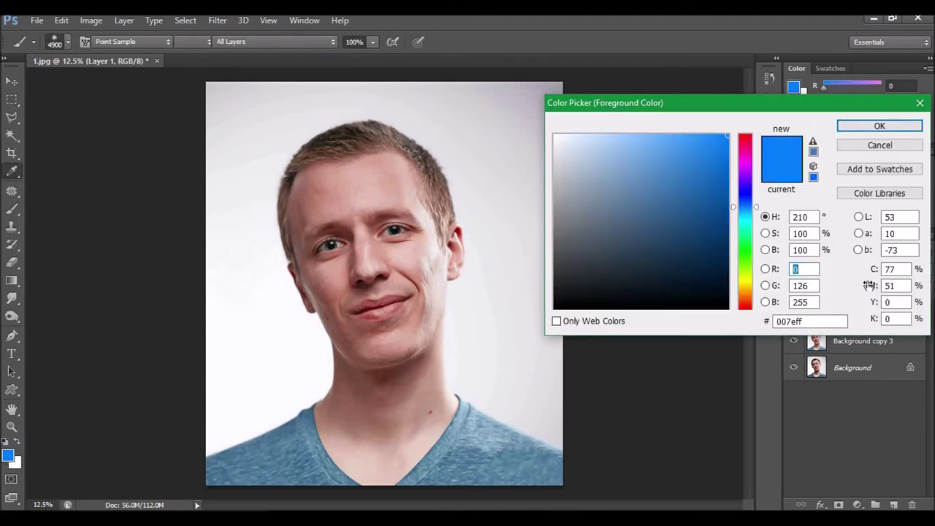
click(749, 167)
drag(748, 167, 747, 160)
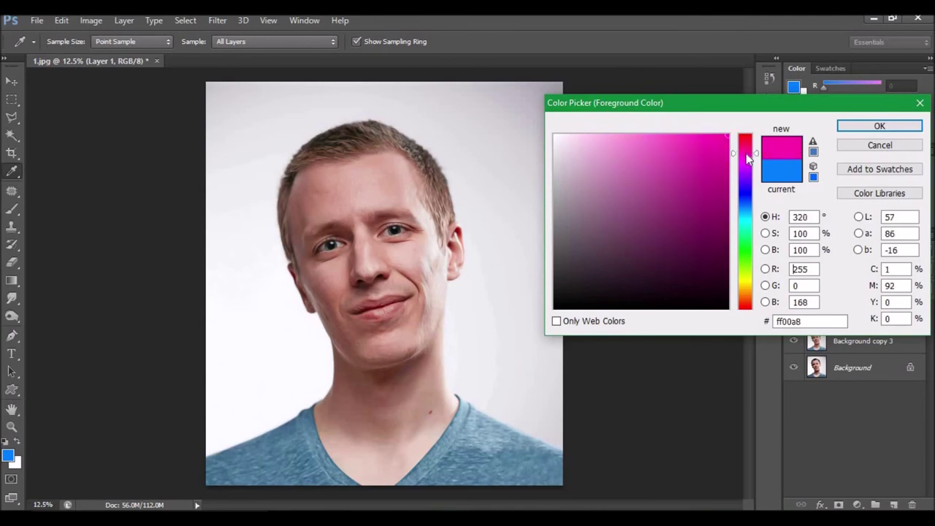
click(852, 129)
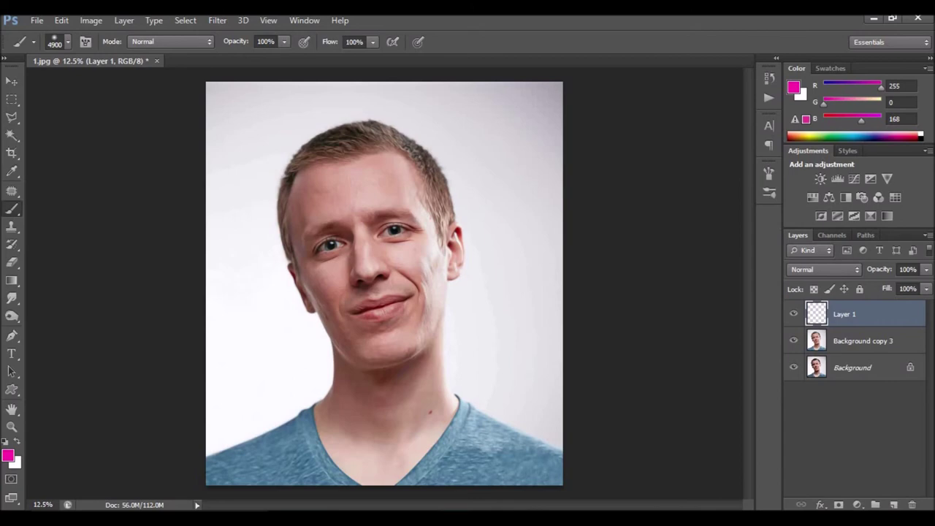
Paint a soft magenta wash on the portrait's right side and blend Layer 1 as Overlay.
click(511, 234)
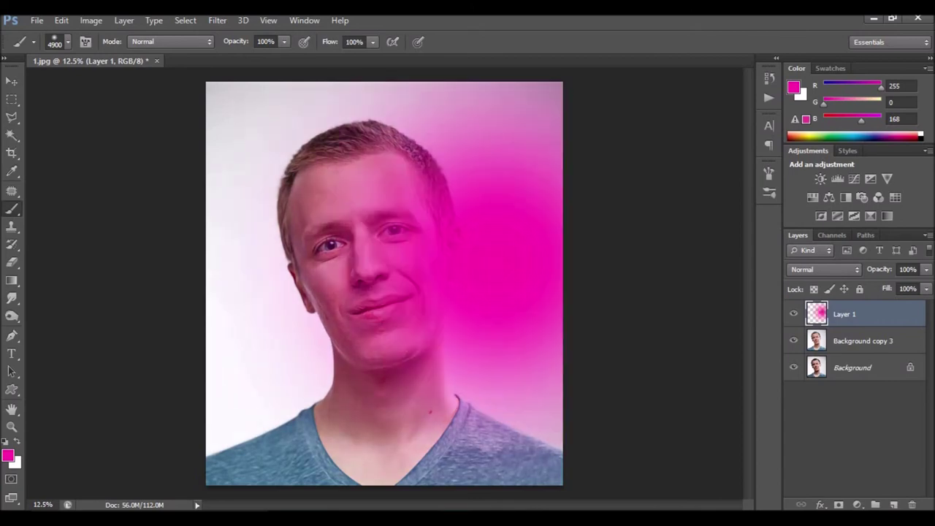
click(800, 269)
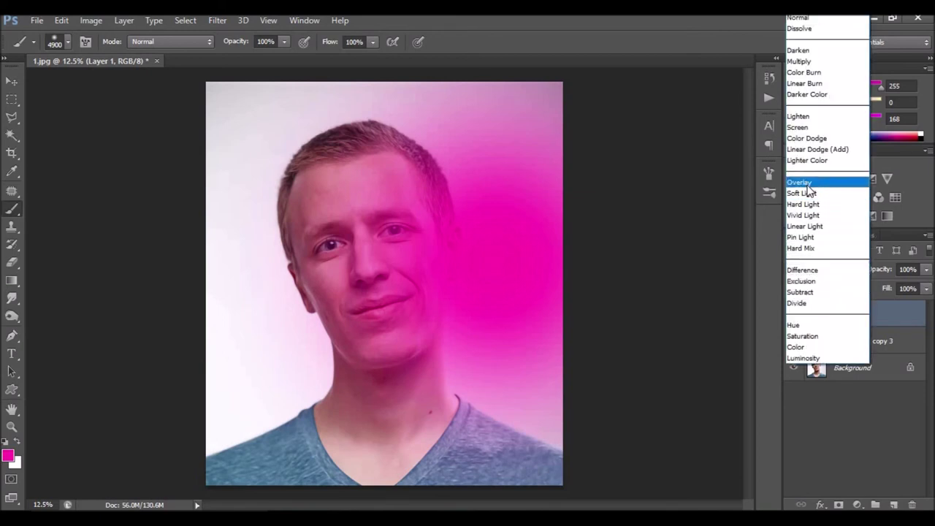
click(800, 182)
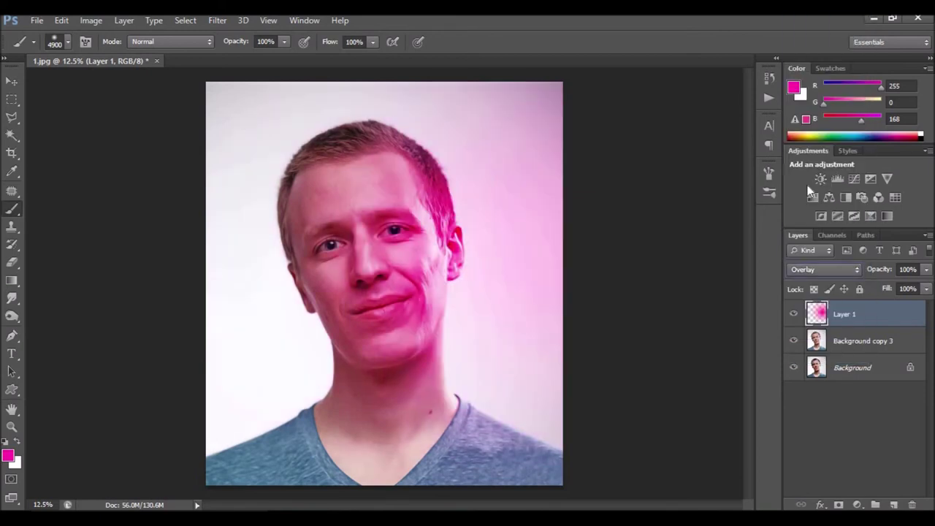
Add Layer 2 and paint a soft orange (ffa200) dab on the portrait's left side.
click(896, 504)
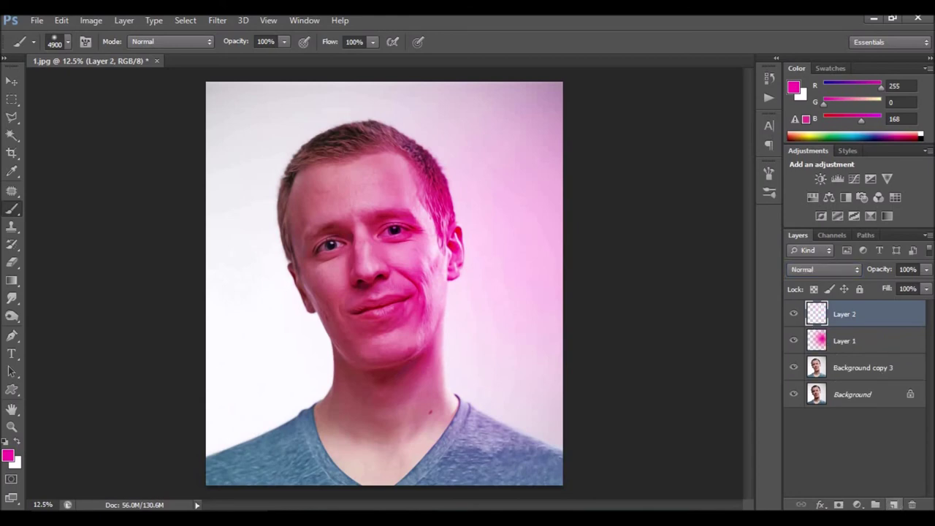
click(8, 458)
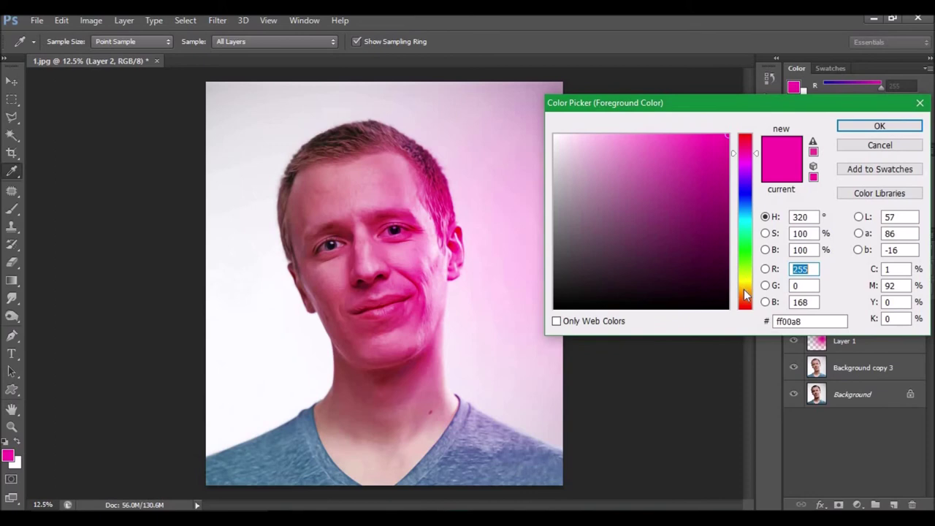
click(745, 293)
drag(747, 298, 746, 296)
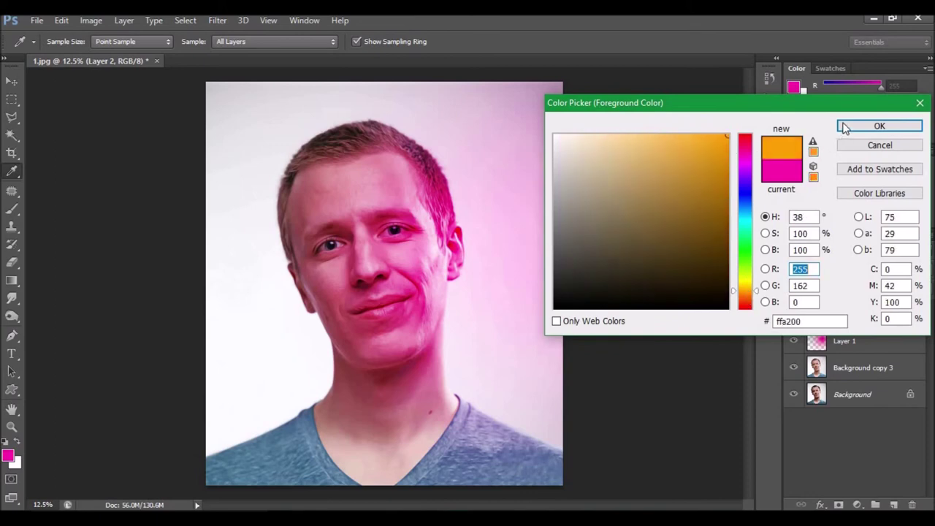
click(880, 126)
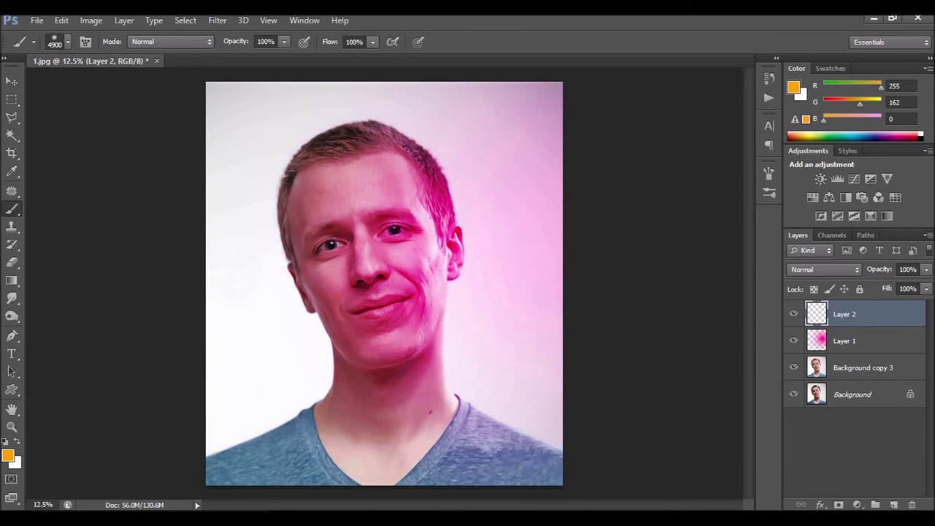
click(234, 270)
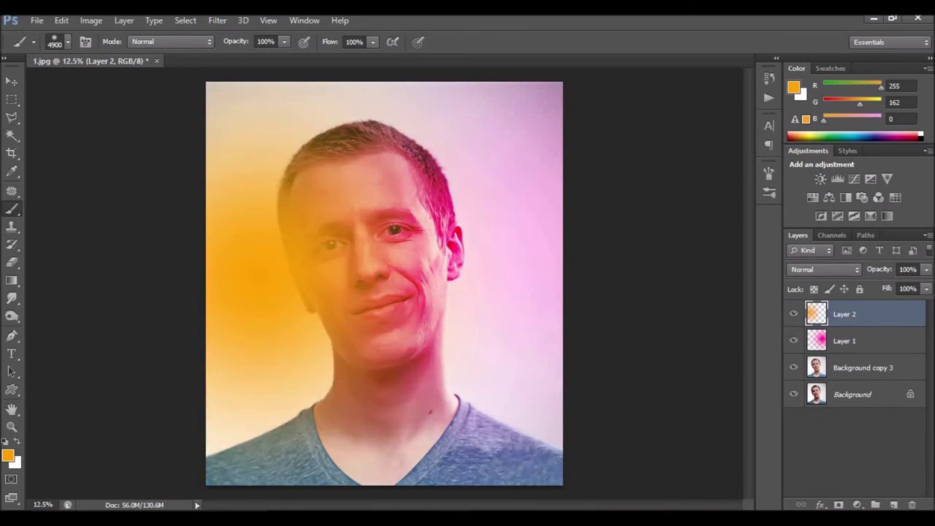
Set Layer 2 to Overlay, then lower opacity to 23% on Layer 1 and 34% on Layer 2.
click(835, 271)
click(811, 182)
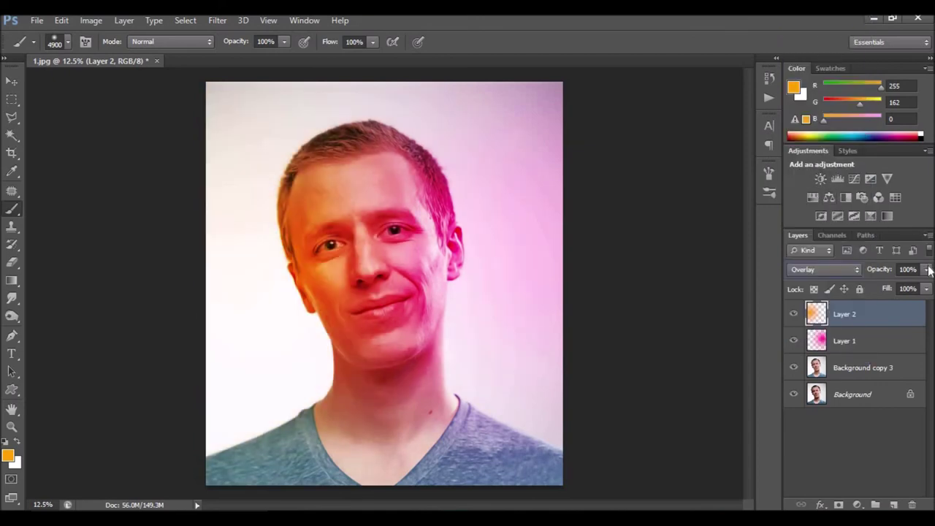
drag(929, 270, 890, 291)
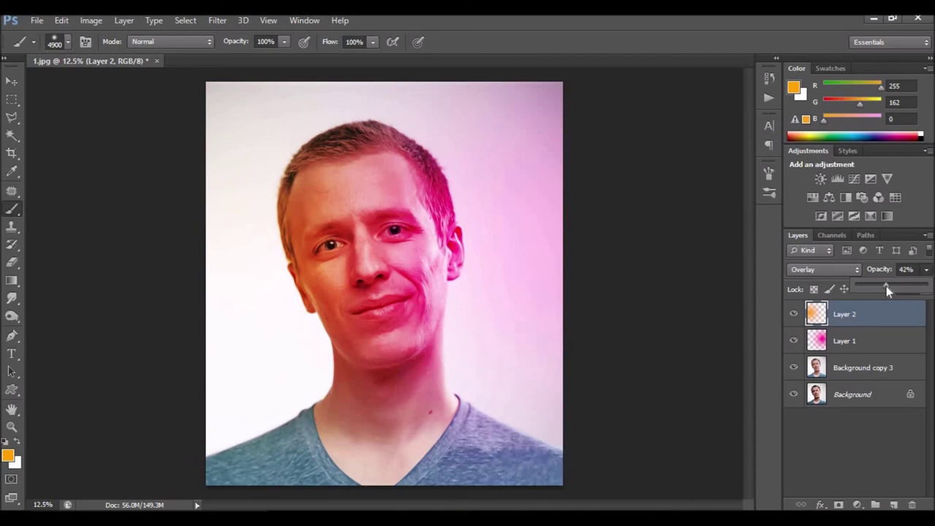
click(840, 342)
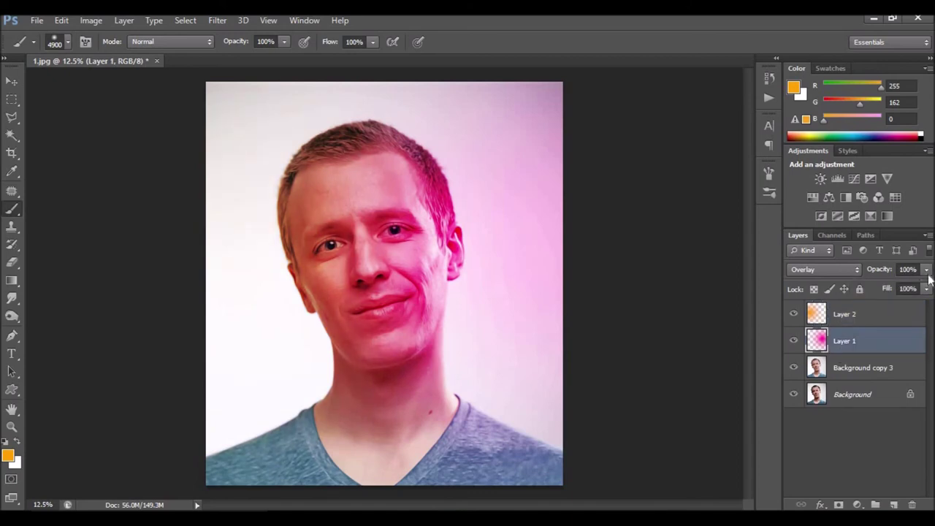
drag(925, 269, 896, 287)
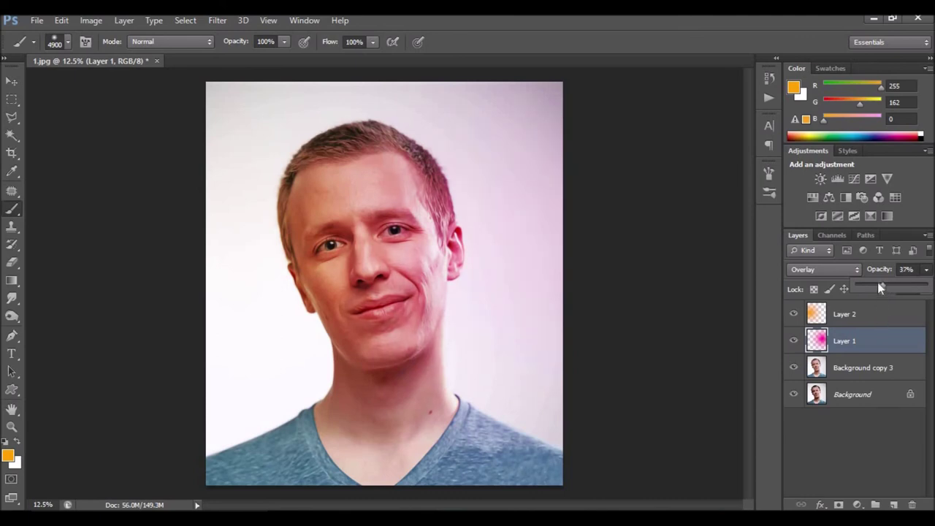
drag(875, 288, 869, 287)
click(904, 307)
drag(926, 270, 880, 284)
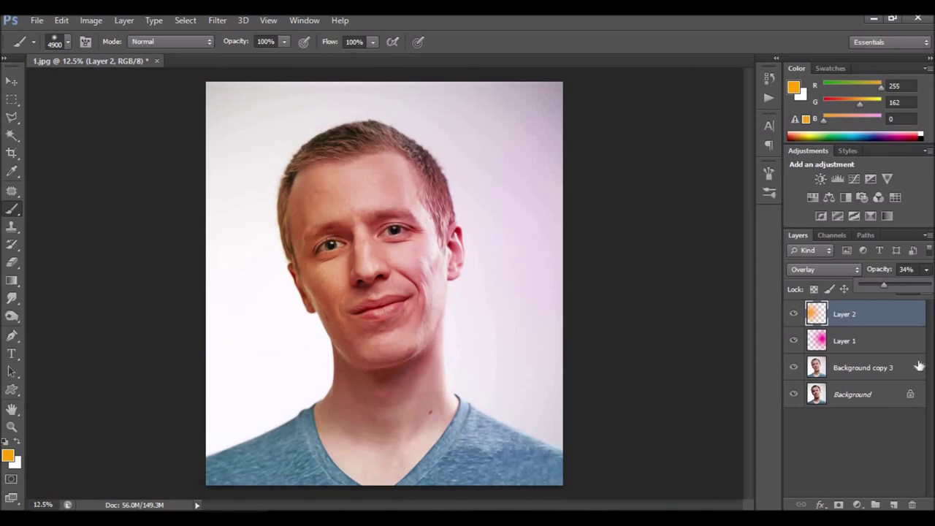
Add Layer 3 and choose a brown (b07000) foreground colour.
click(893, 504)
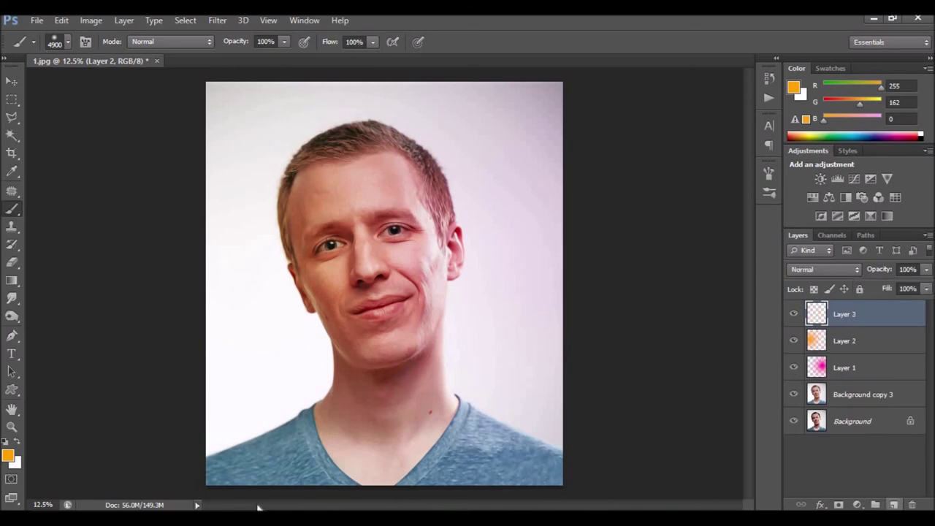
click(8, 456)
drag(710, 190, 729, 188)
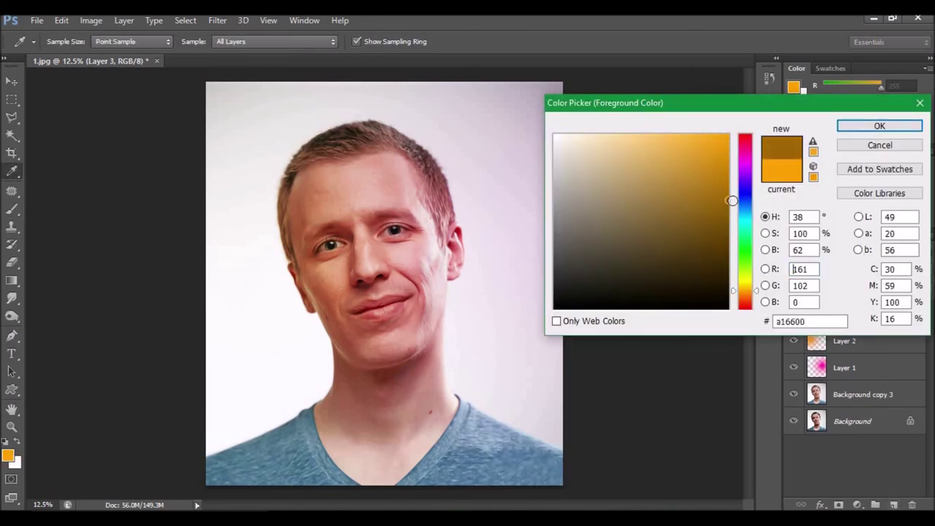
click(880, 127)
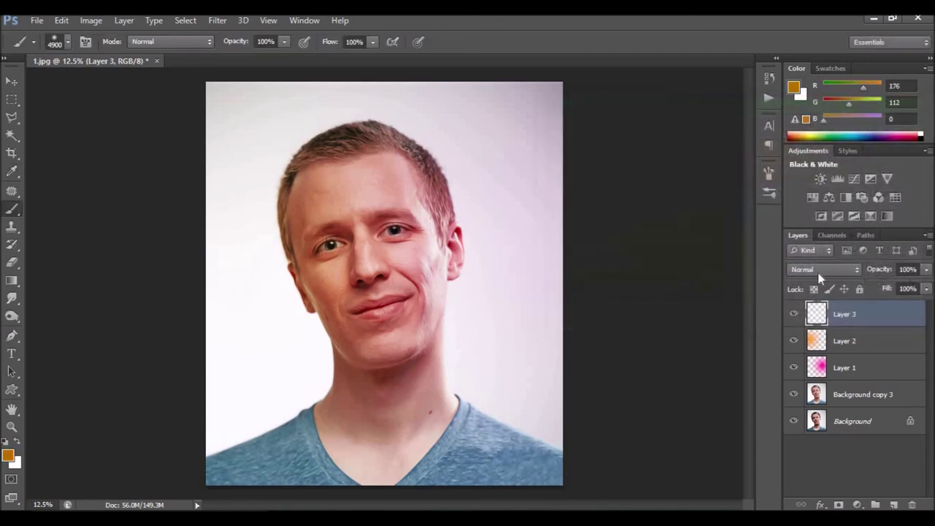
Set Layer 3 to Overlay and brush brown over the neck and chest.
click(813, 269)
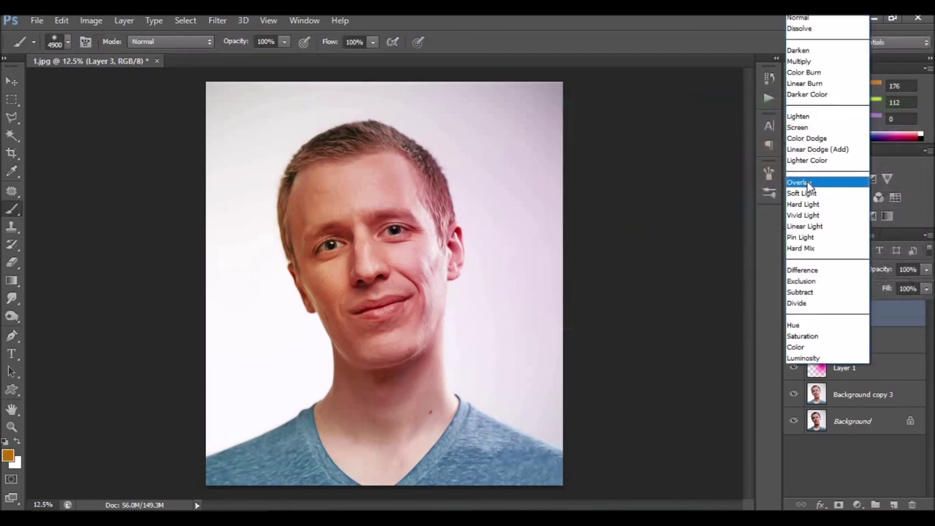
click(808, 182)
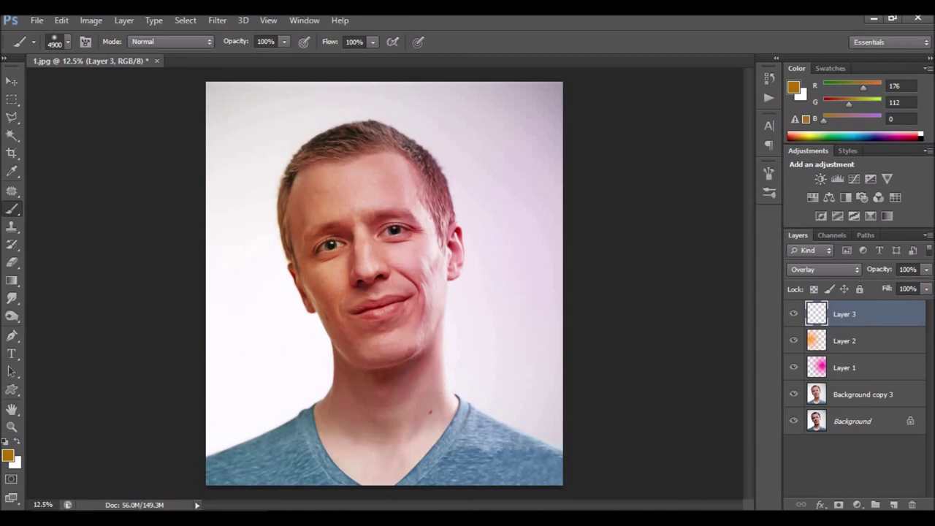
click(384, 497)
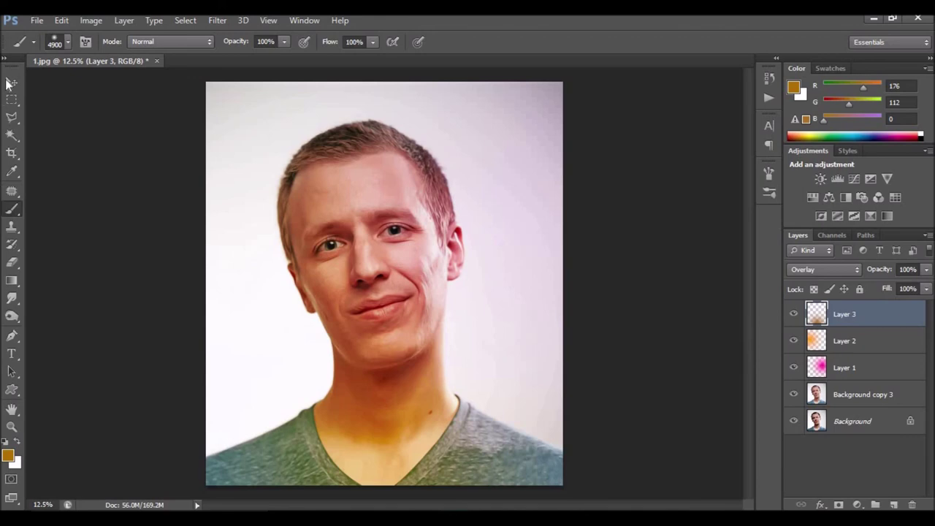
click(9, 83)
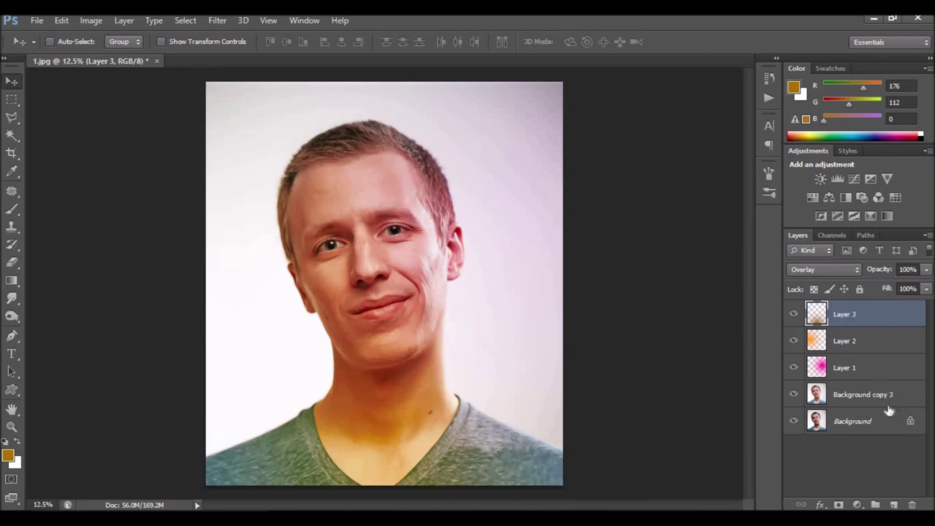
Merge Layer 3 through Background copy 3 into one layer, then hide it to compare with the original.
shift+click(911, 394)
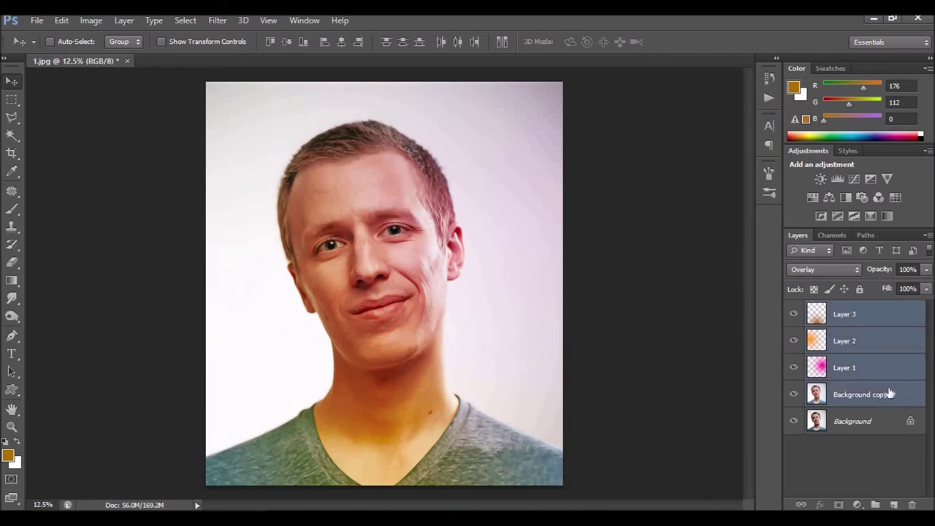
right_click(862, 394)
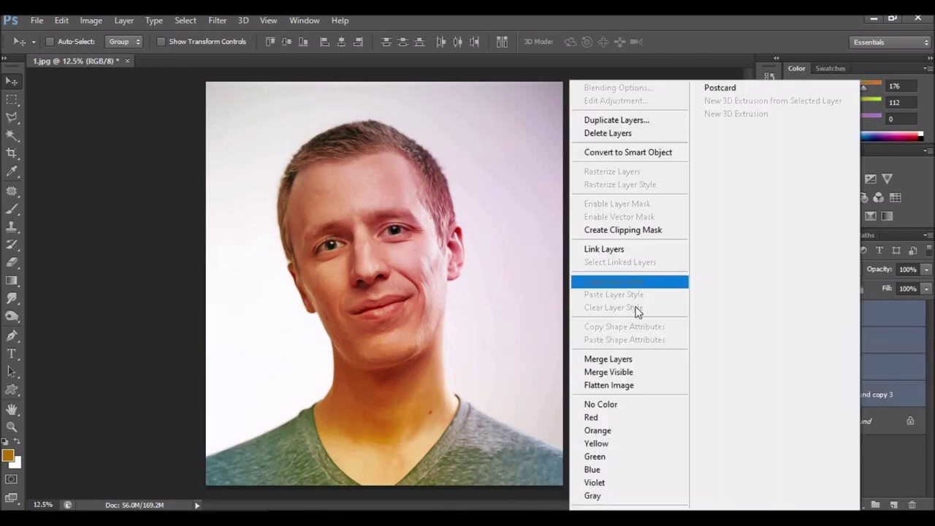
click(611, 358)
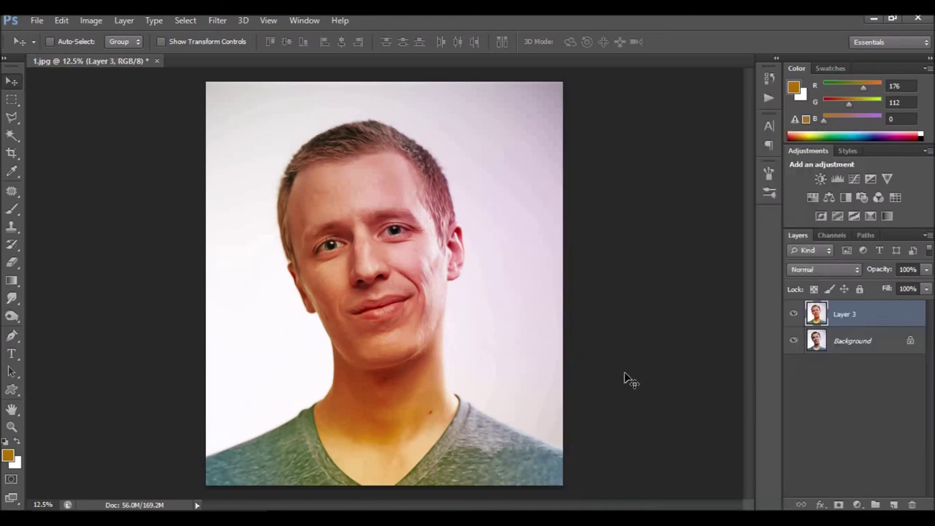
click(795, 314)
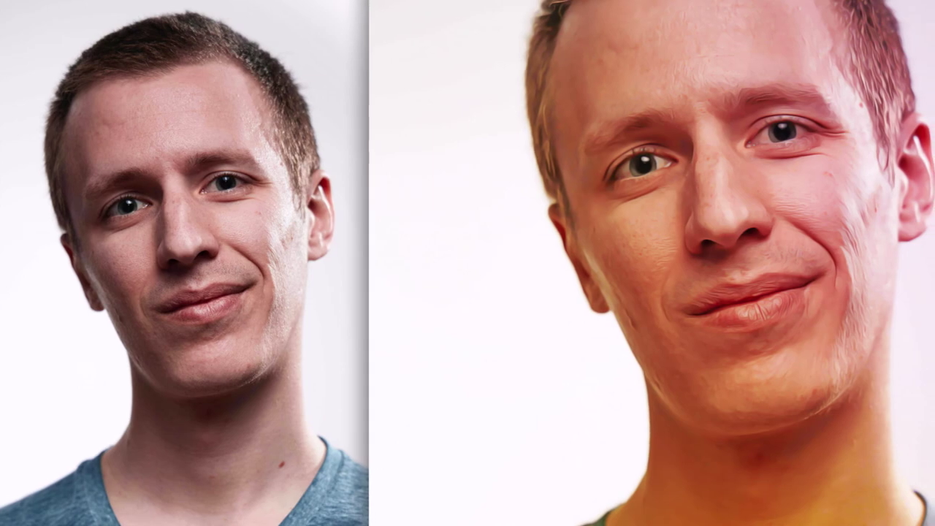